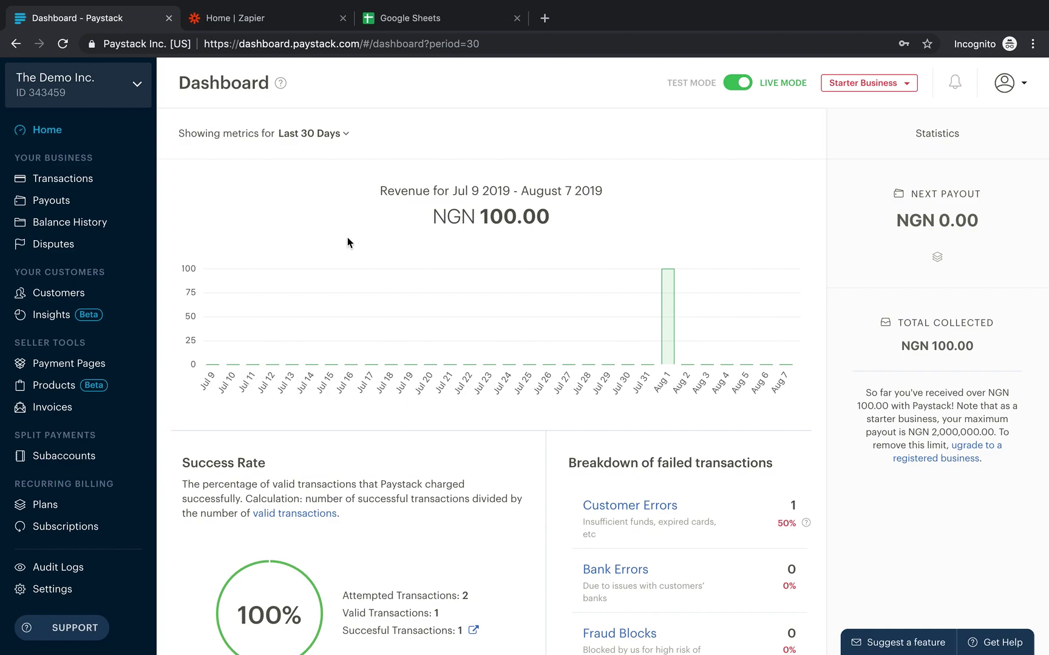
Switch to Zapier and create a Zap with Paystack (1.0.0) as the trigger app and New Transaction as the trigger.
{"action": "left_click", "coordinate": [282, 22]}
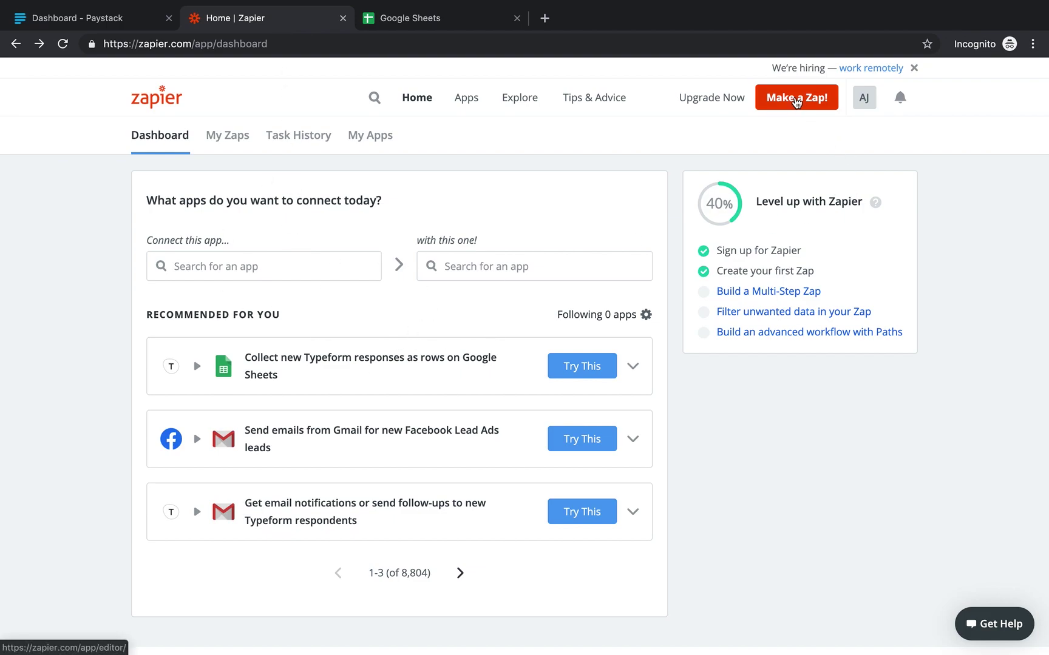
{"action": "left_click", "coordinate": [795, 100]}
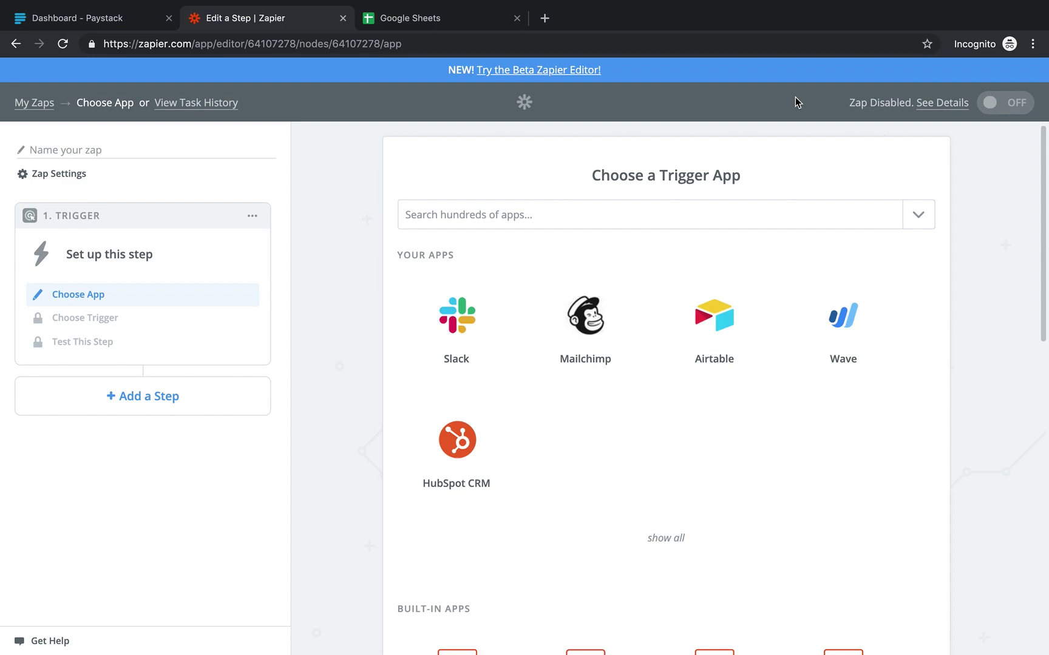
{"action": "left_click", "coordinate": [520, 207]}
{"action": "type", "text": "pays"}
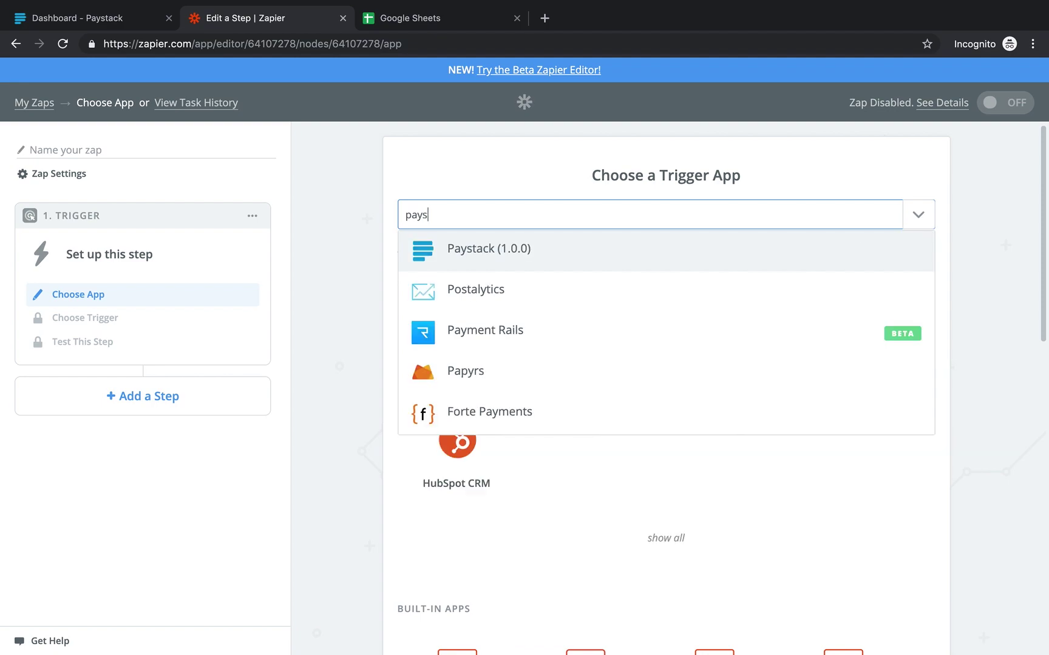
{"action": "left_click", "coordinate": [491, 247]}
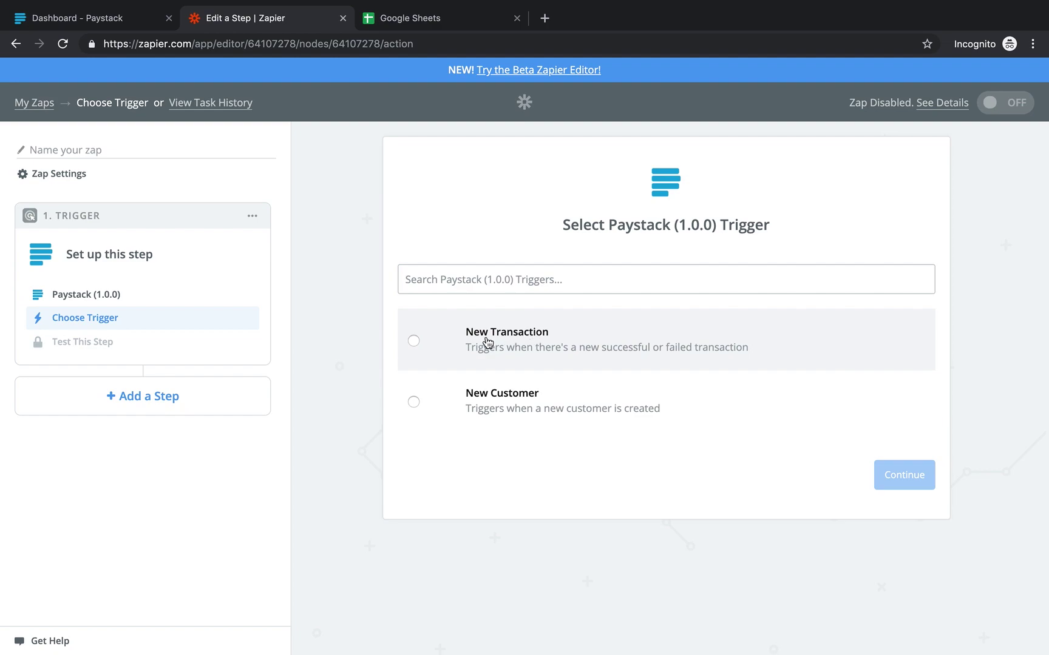
{"action": "left_click", "coordinate": [452, 338]}
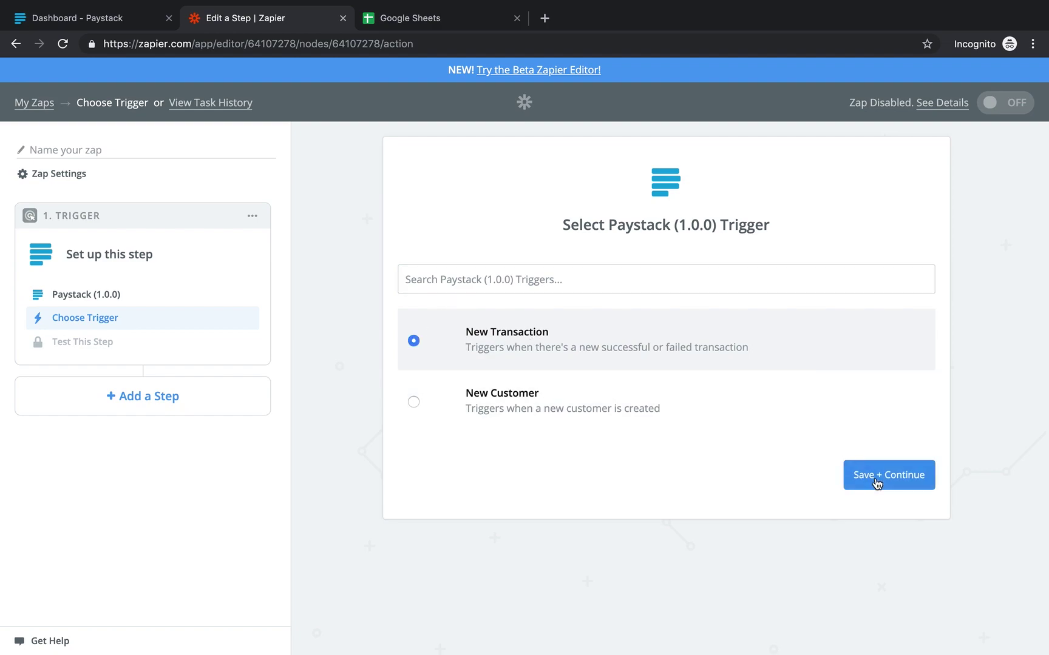
{"action": "left_click", "coordinate": [876, 483]}
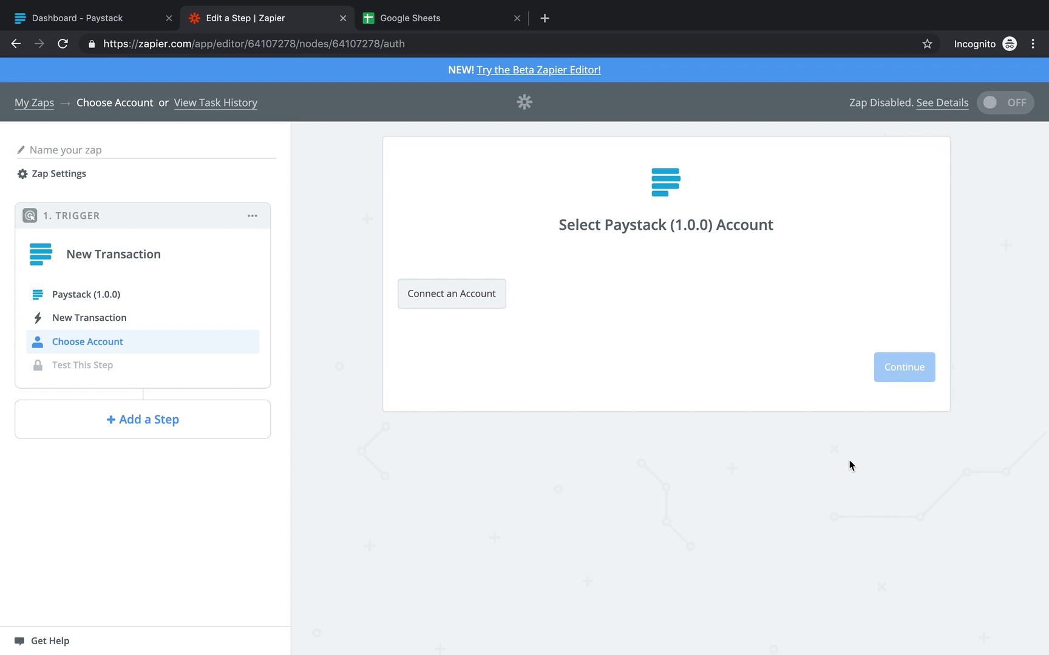
Start connecting a Paystack account to the trigger and copy the Live Secret Key from the API settings of the Paystack dashboard.
{"action": "left_click", "coordinate": [440, 302]}
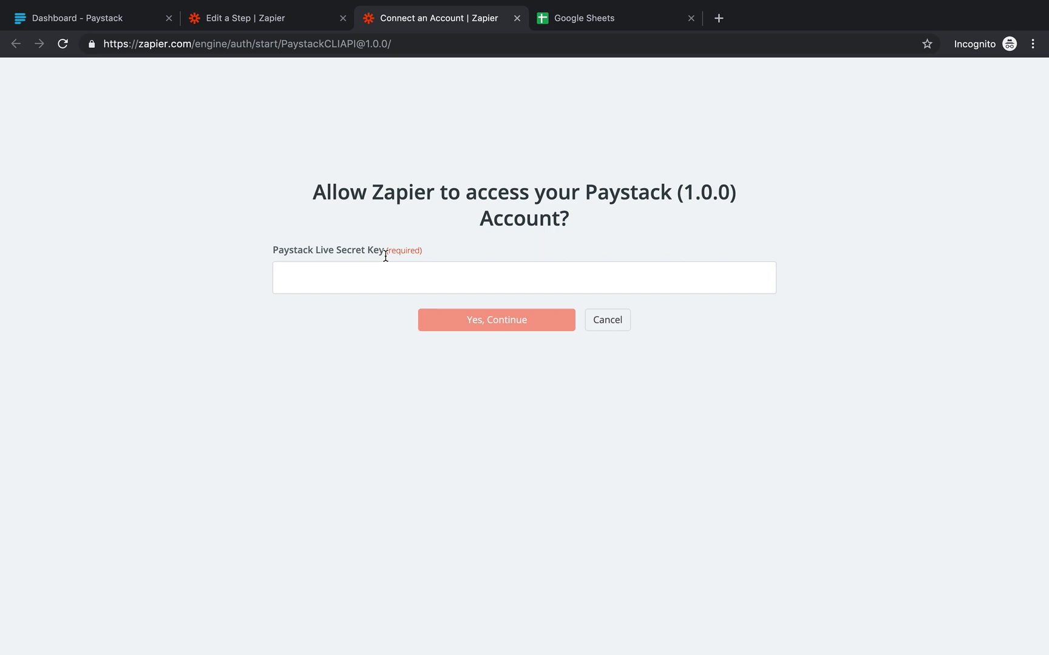
{"action": "left_click", "coordinate": [99, 20]}
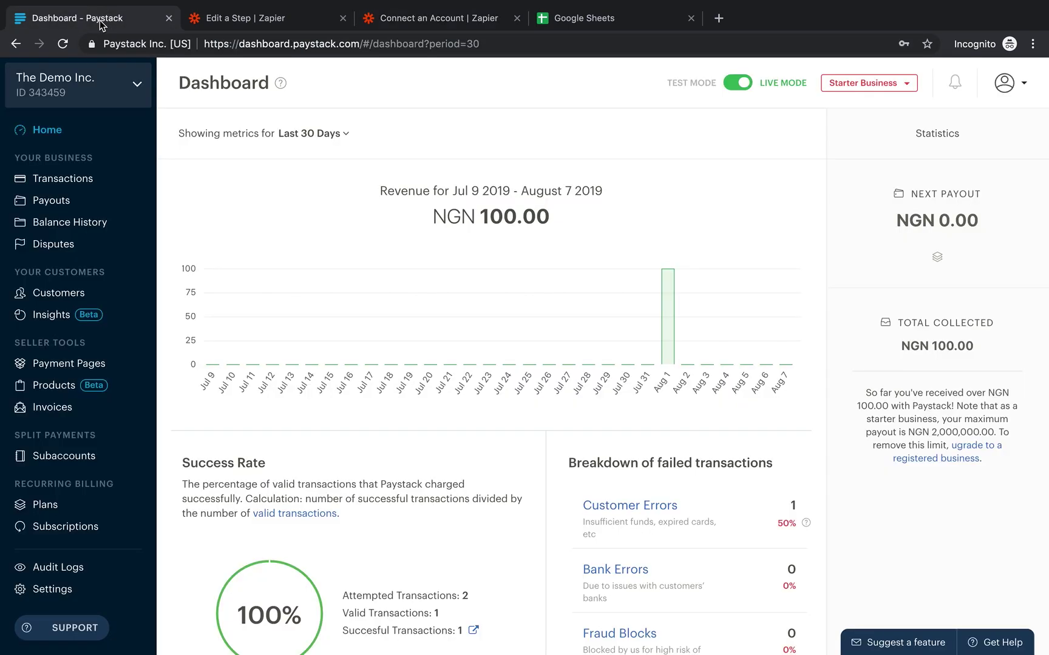
{"action": "left_click", "coordinate": [48, 588]}
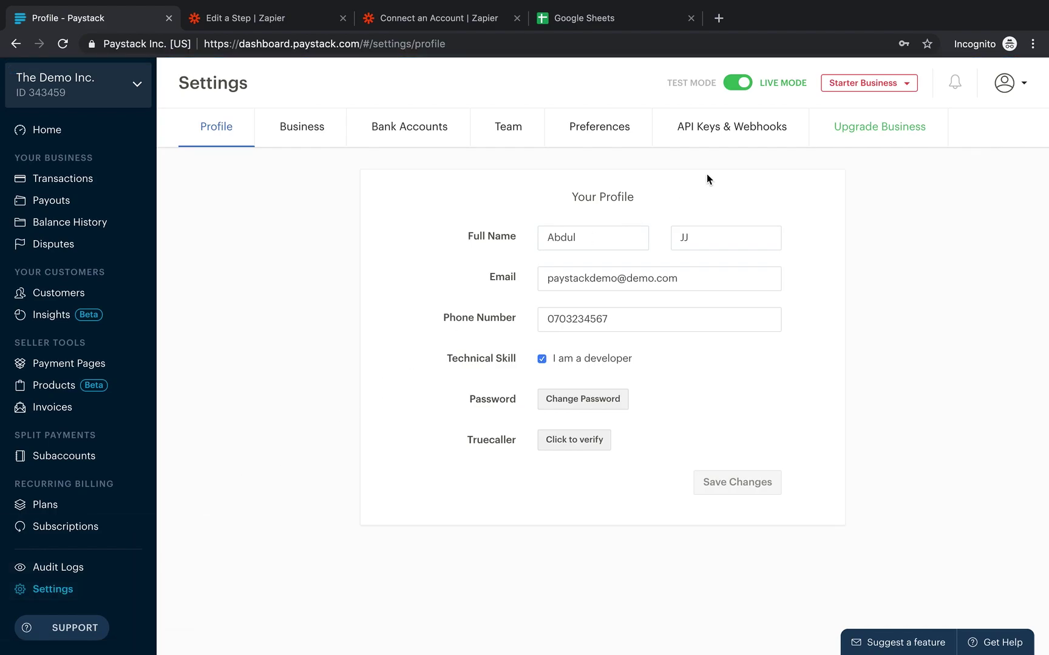
{"action": "left_click", "coordinate": [719, 133]}
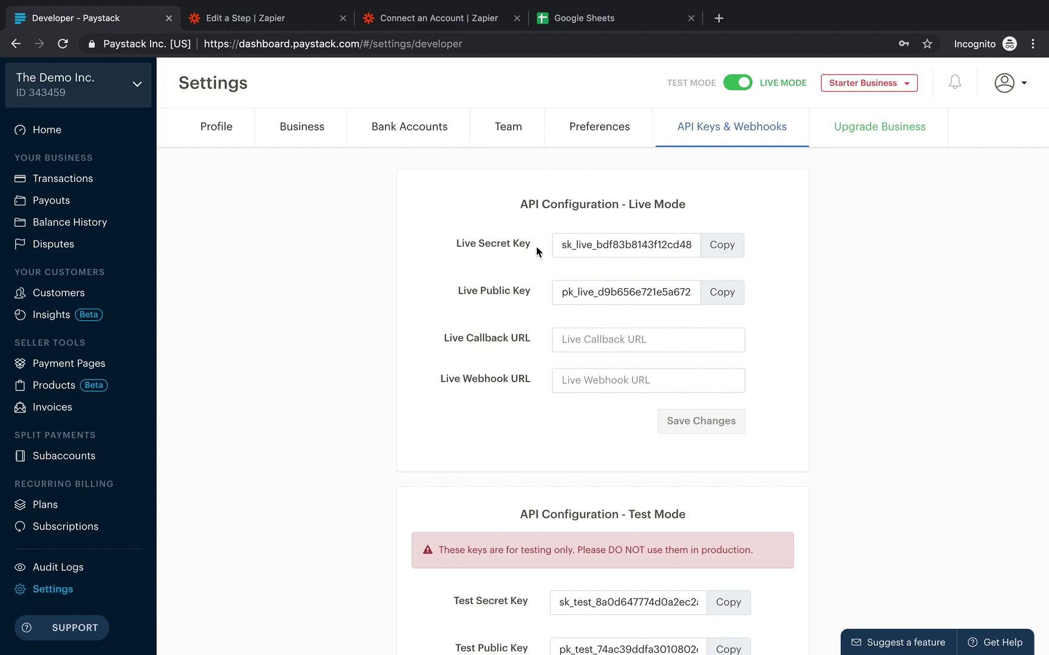
{"action": "left_click", "coordinate": [725, 245]}
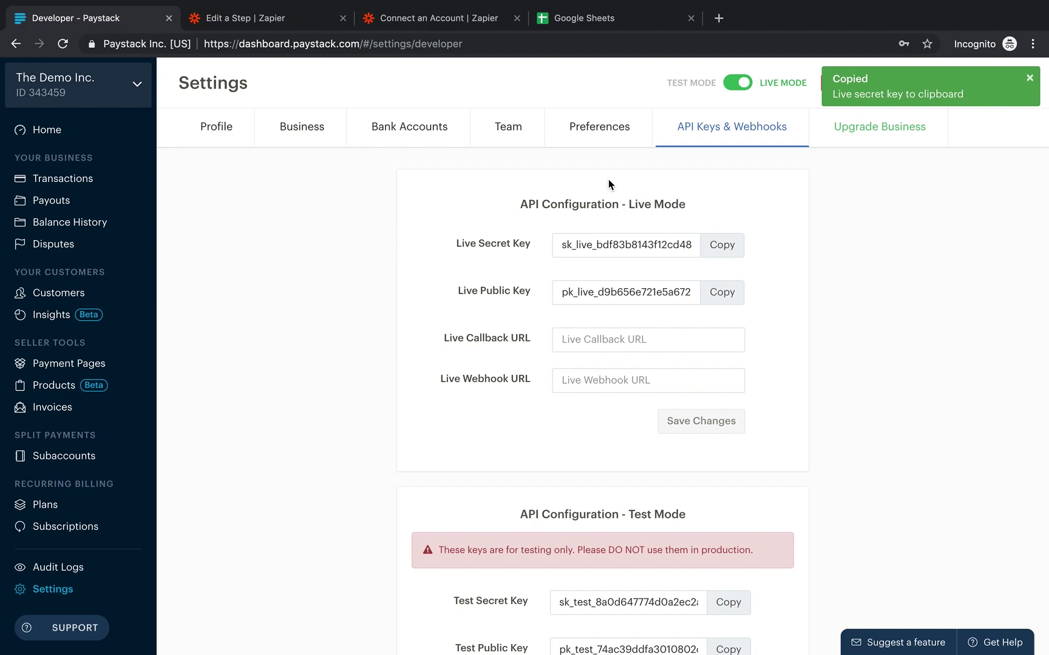
{"action": "left_click", "coordinate": [446, 18]}
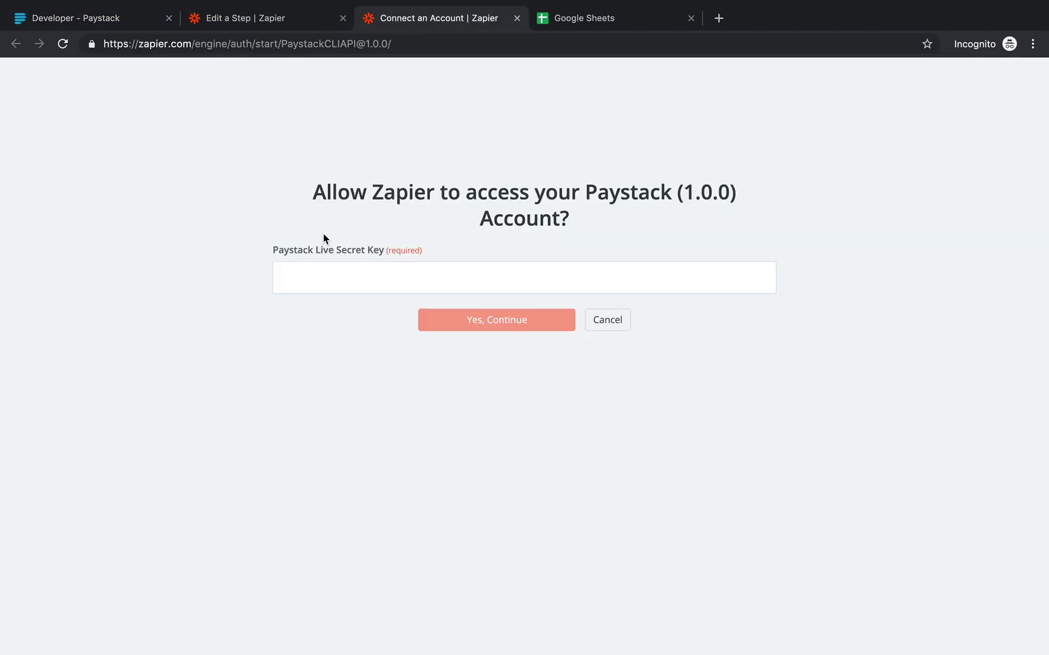
{"action": "left_click", "coordinate": [303, 270]}
{"action": "key", "text": "ctrl+v"}
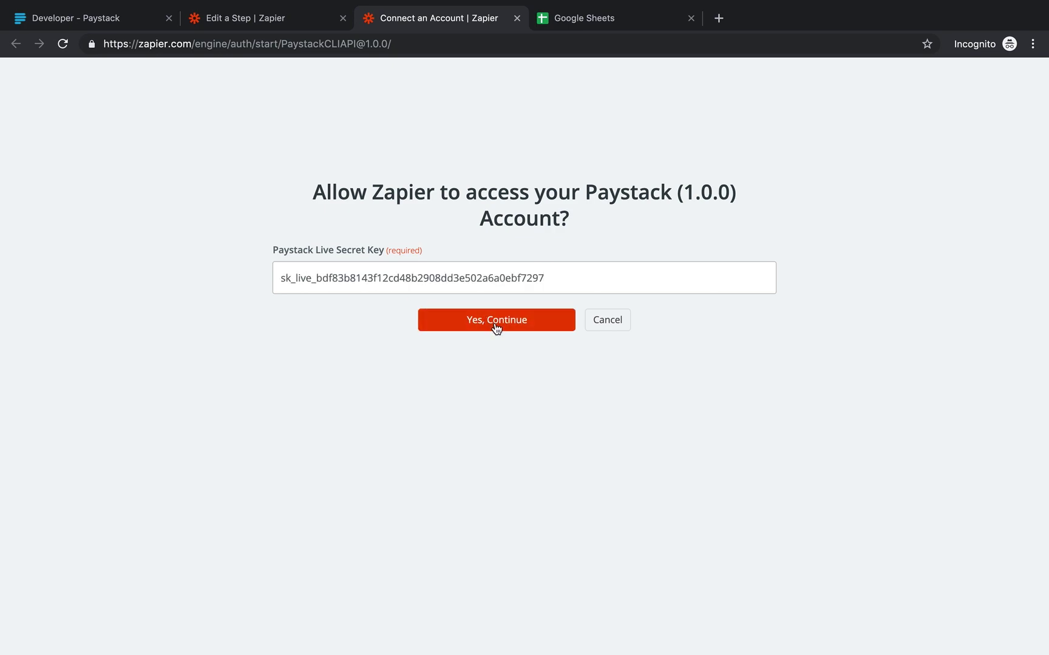
{"action": "left_click", "coordinate": [496, 326]}
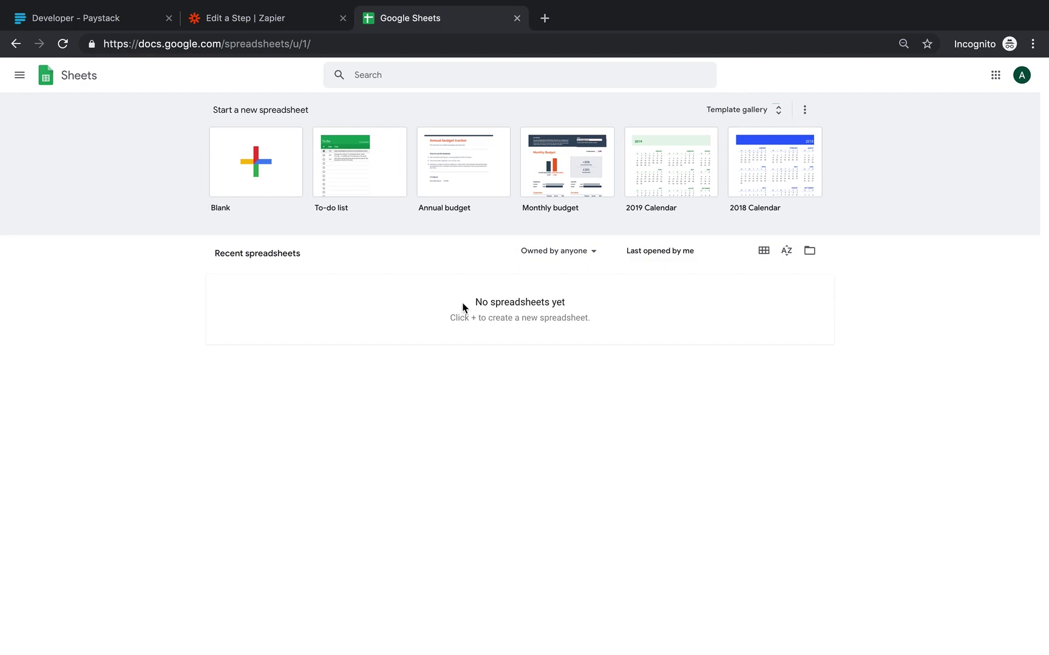
Return to the Zap editor, test the connected Paystack account and save it as the trigger account.
{"action": "left_click", "coordinate": [258, 19]}
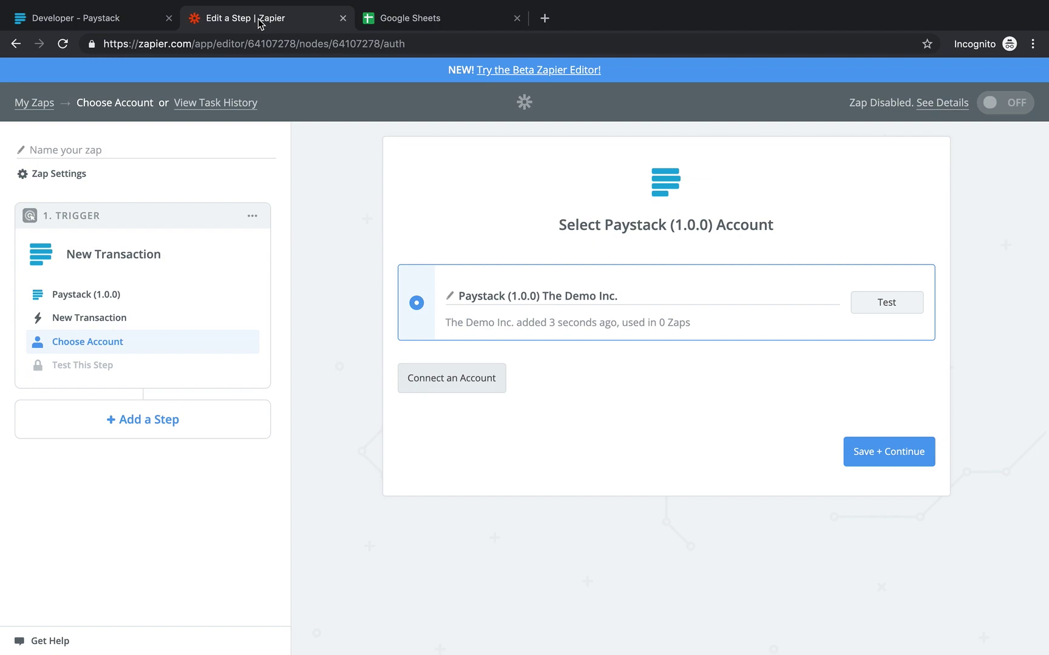
{"action": "left_click", "coordinate": [886, 306]}
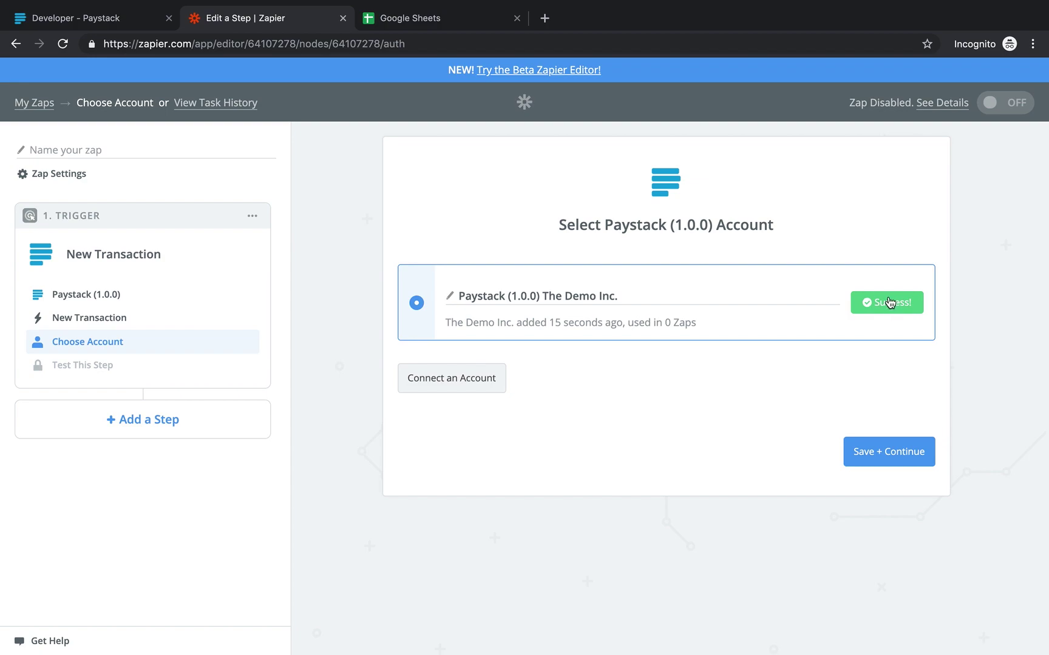
{"action": "left_click", "coordinate": [876, 460]}
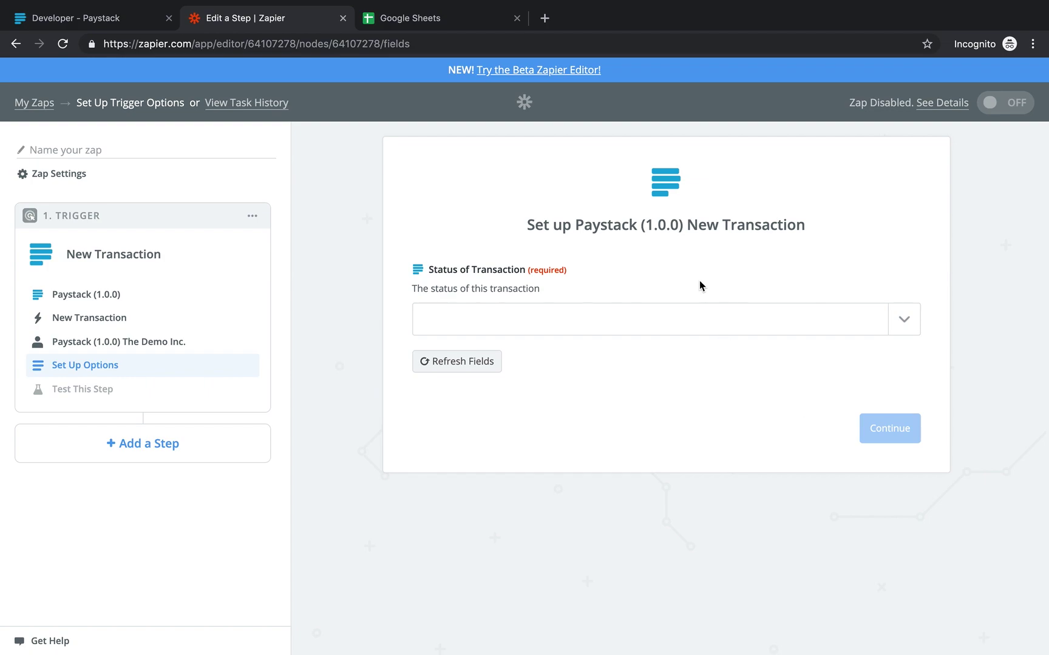
Set the trigger's Status of Transaction to Failed and continue to the sample selection.
{"action": "left_click", "coordinate": [912, 326]}
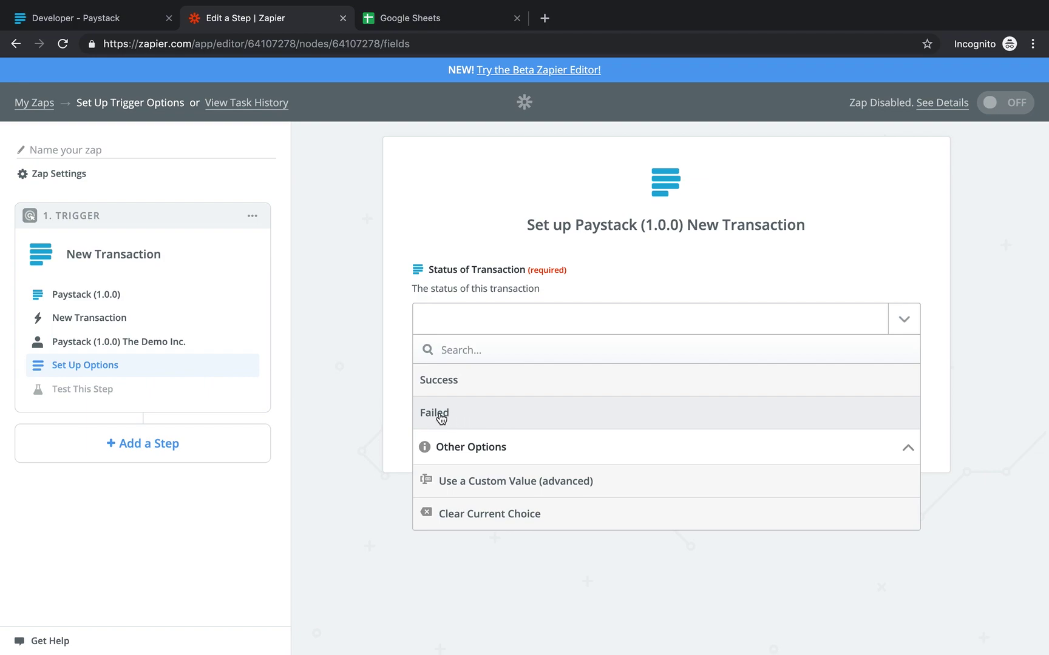
{"action": "left_click", "coordinate": [462, 418]}
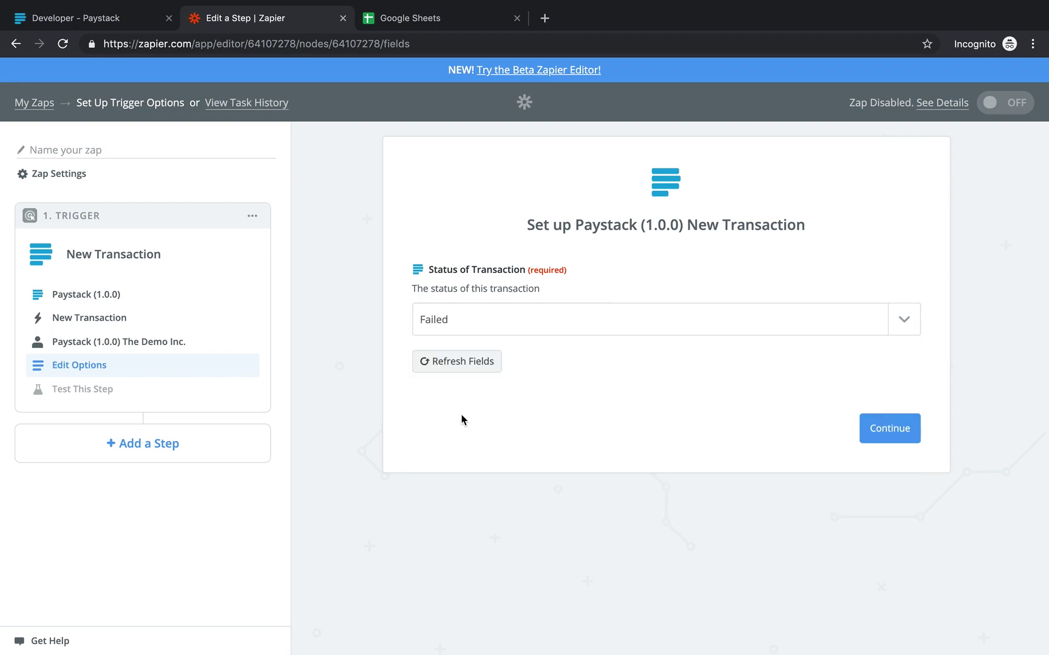
{"action": "left_click", "coordinate": [892, 434]}
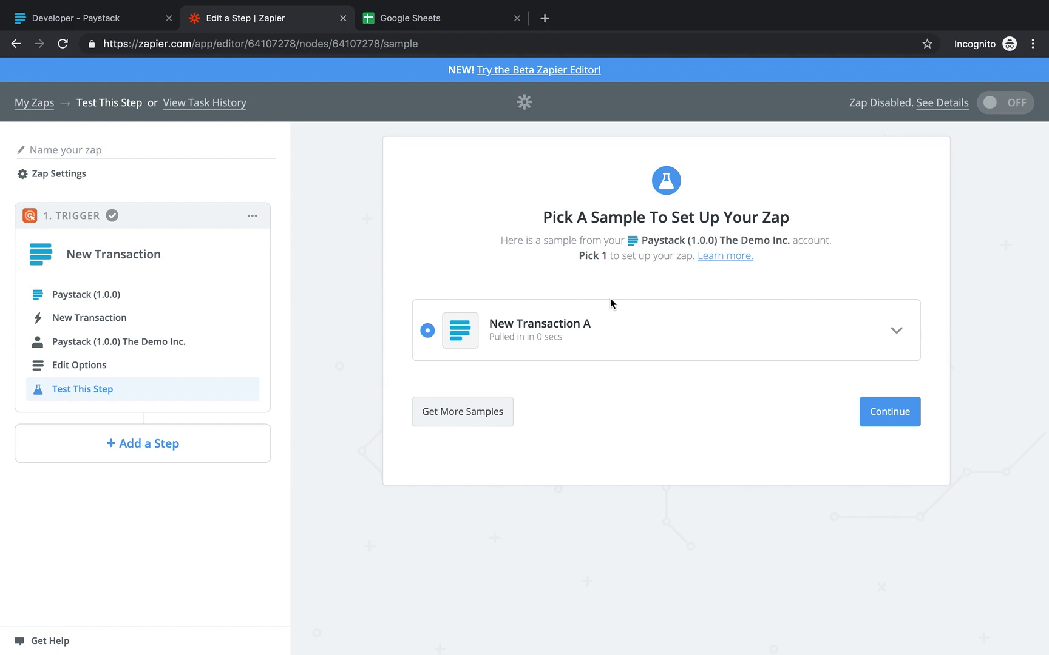
Examine the field values of the sample New Transaction A, including its status, reference and currency.
{"action": "left_click", "coordinate": [896, 336]}
{"action": "scroll", "coordinate": [763, 393], "scroll_direction": "down", "scroll_amount": 1}
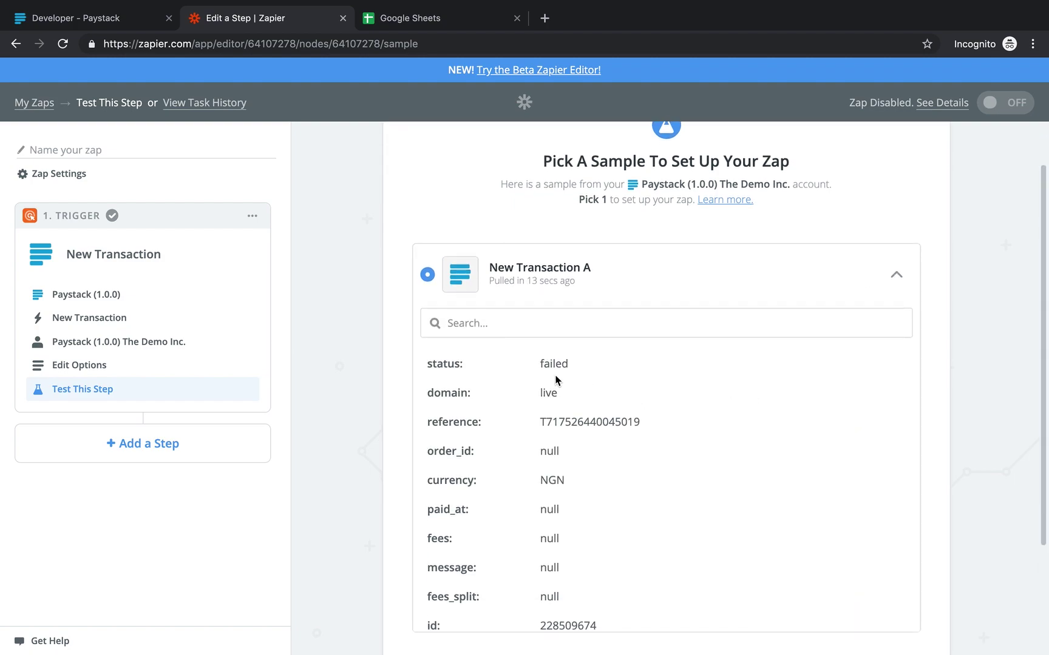
{"action": "scroll", "coordinate": [548, 408], "scroll_direction": "down", "scroll_amount": 10}
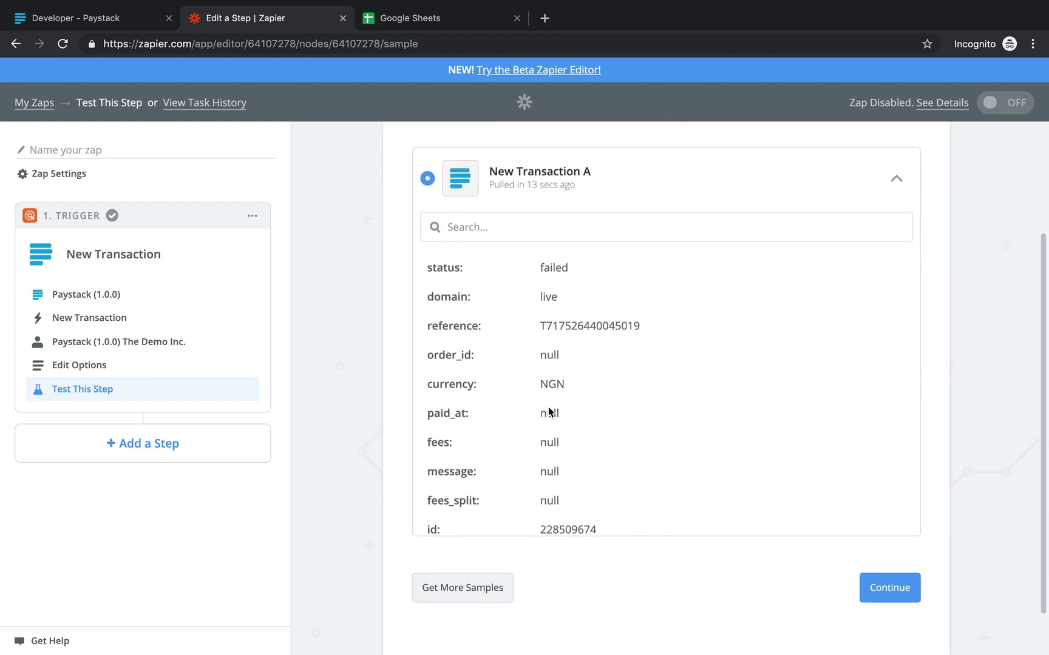
{"action": "scroll", "coordinate": [548, 406], "scroll_direction": "up", "scroll_amount": 10}
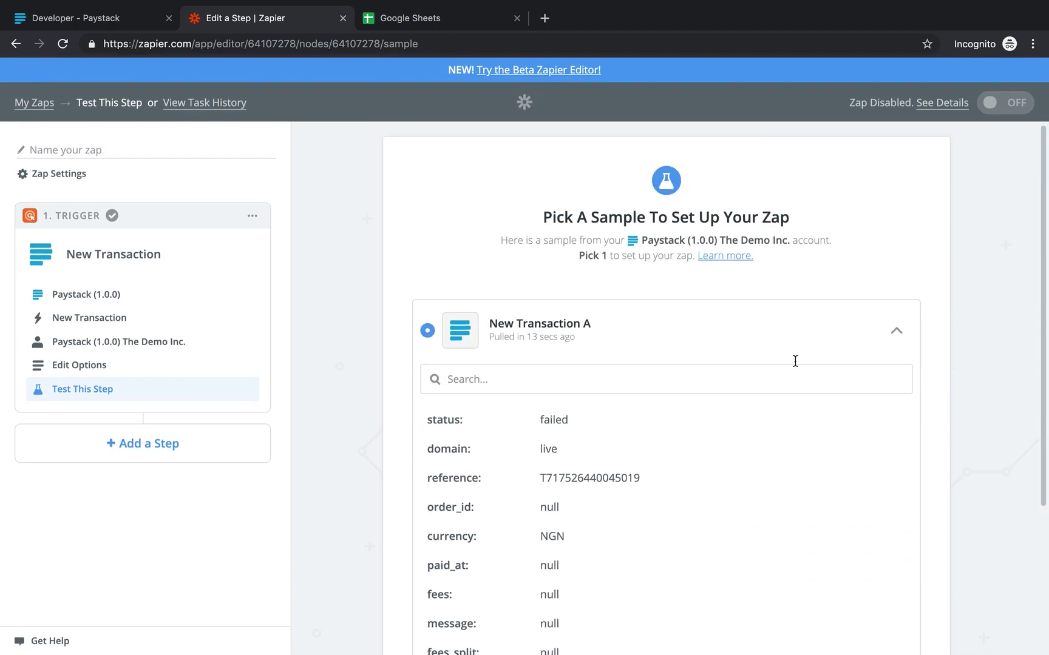
{"action": "left_click", "coordinate": [896, 330]}
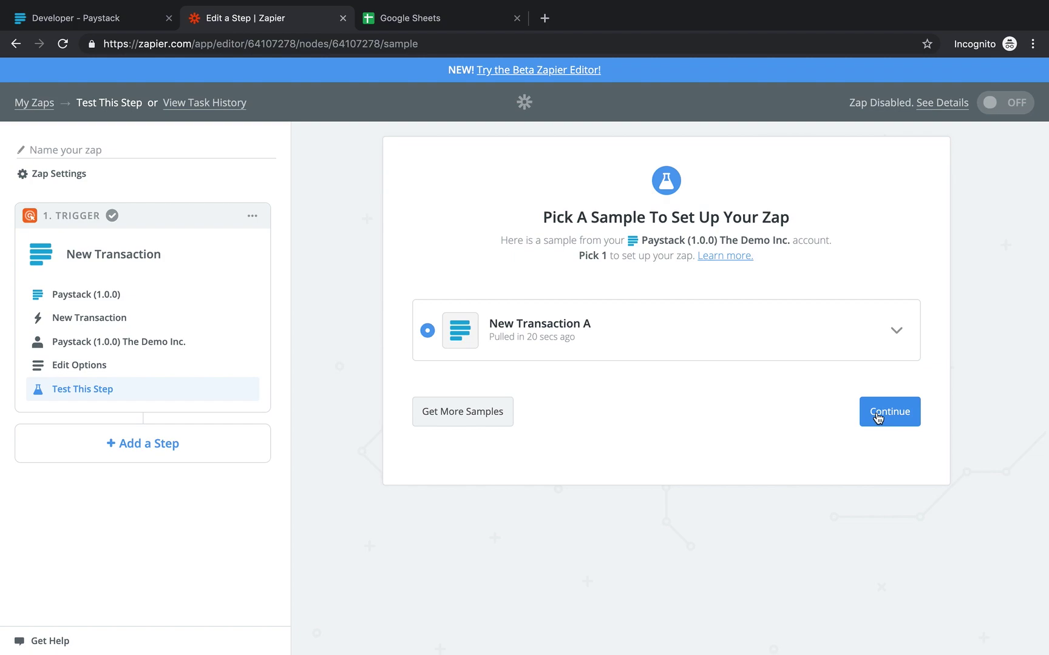
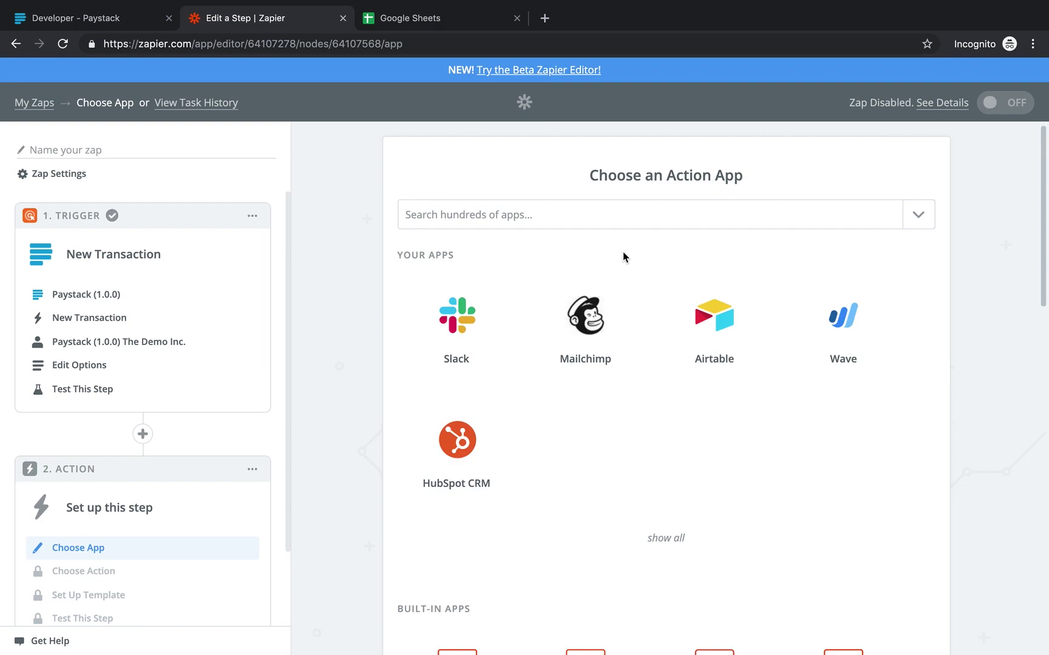
Choose Google Sheets as the action app and save Create Spreadsheet Row as its action.
{"action": "left_click", "coordinate": [558, 216]}
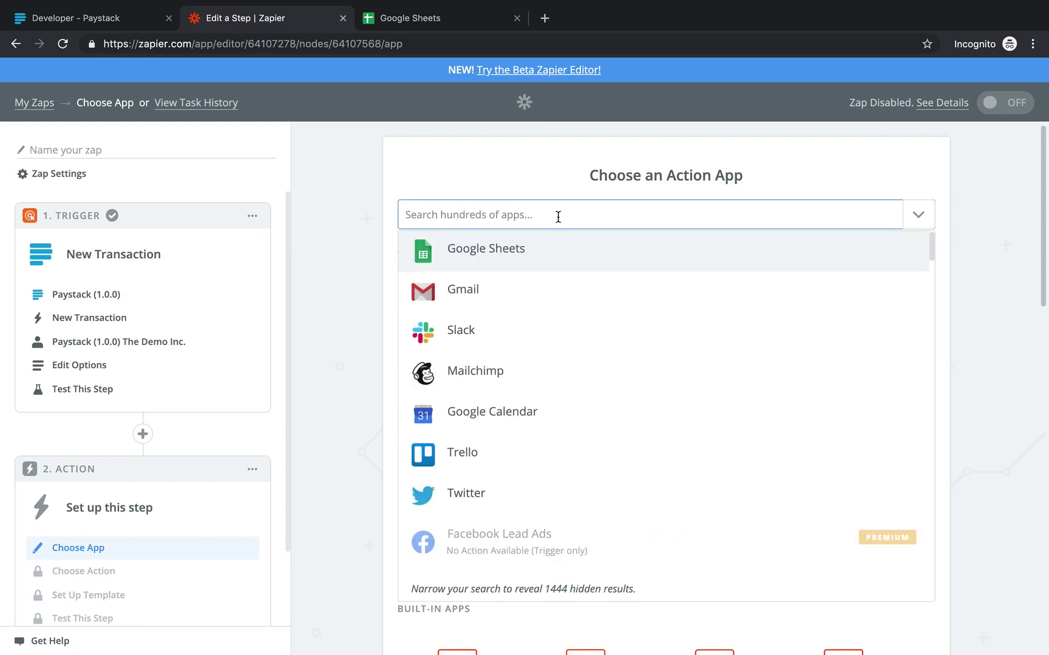
{"action": "type", "text": "goo"}
{"action": "left_click", "coordinate": [485, 248]}
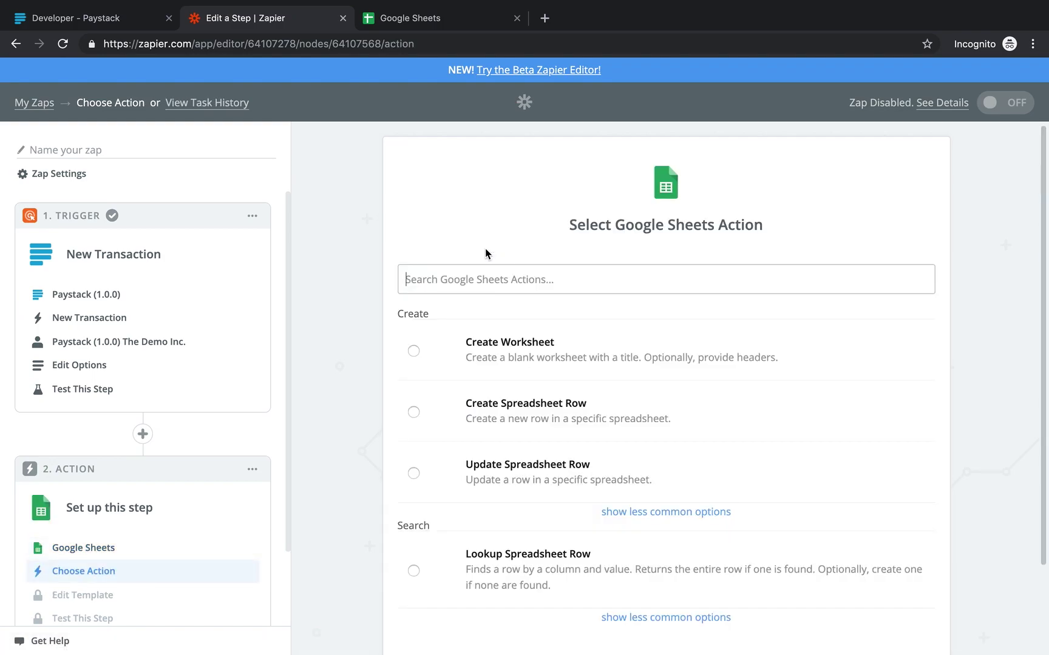
{"action": "scroll", "coordinate": [499, 318], "scroll_direction": "down", "scroll_amount": 2}
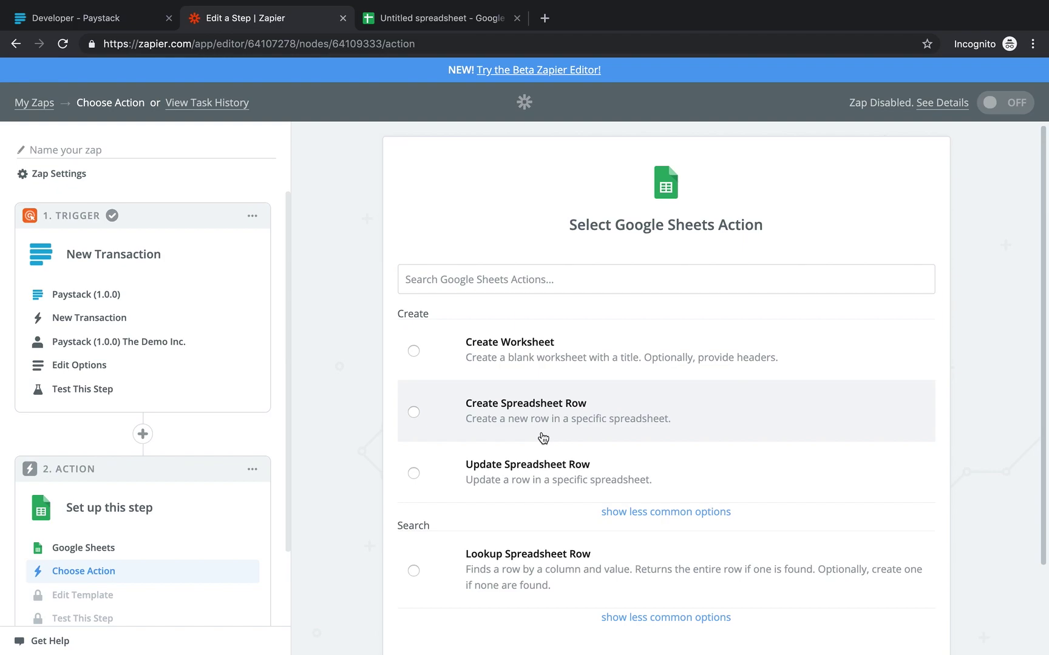
{"action": "left_click", "coordinate": [441, 424]}
{"action": "scroll", "coordinate": [873, 641], "scroll_direction": "down", "scroll_amount": 3}
{"action": "left_click", "coordinate": [884, 566]}
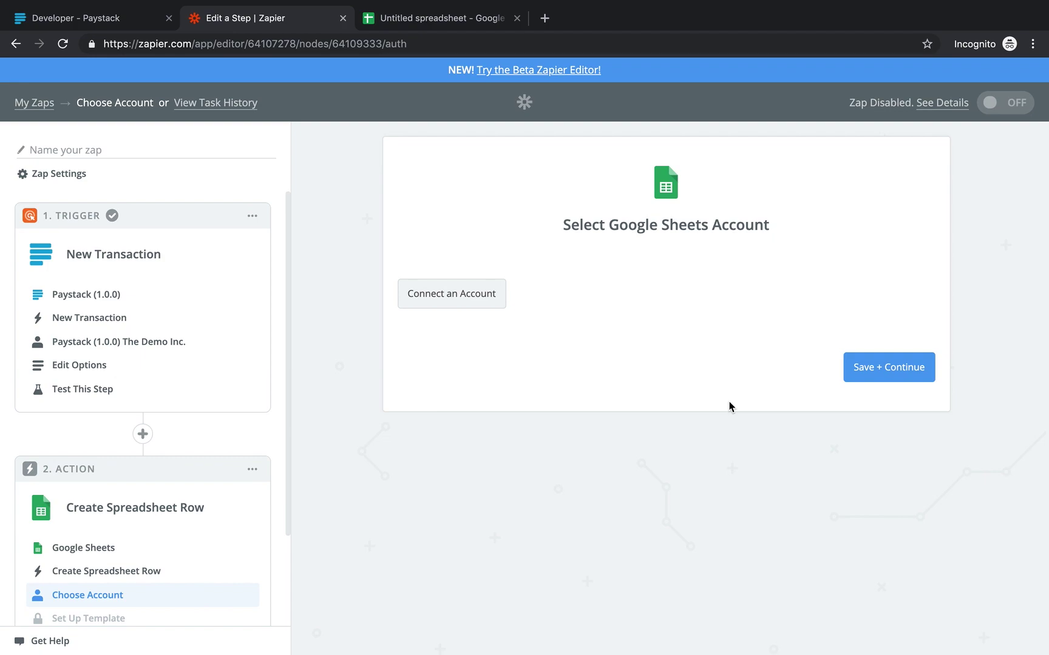
Connect the Google account by allowing Zapier access, and test and save it as the action's Google Sheets account.
{"action": "left_click", "coordinate": [443, 296]}
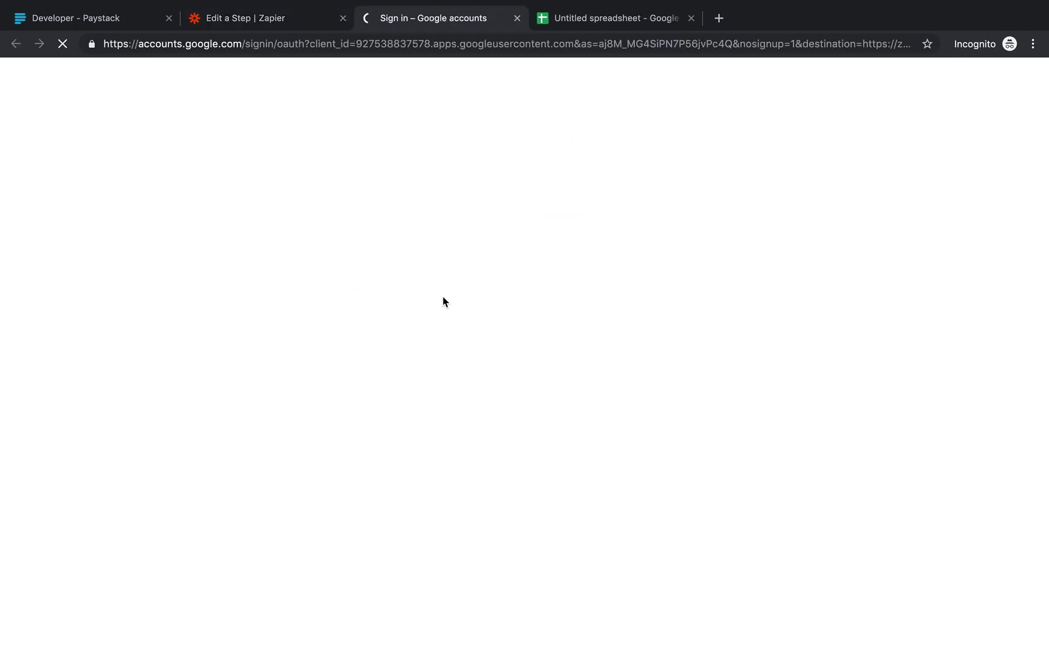
{"action": "left_click", "coordinate": [431, 374]}
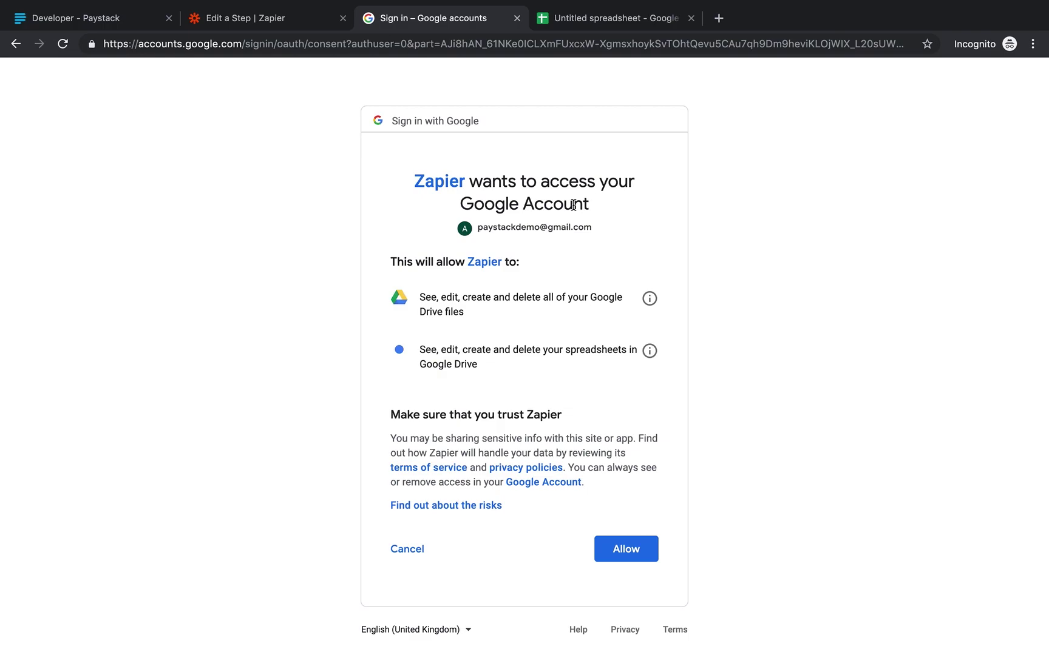
{"action": "left_click", "coordinate": [631, 556]}
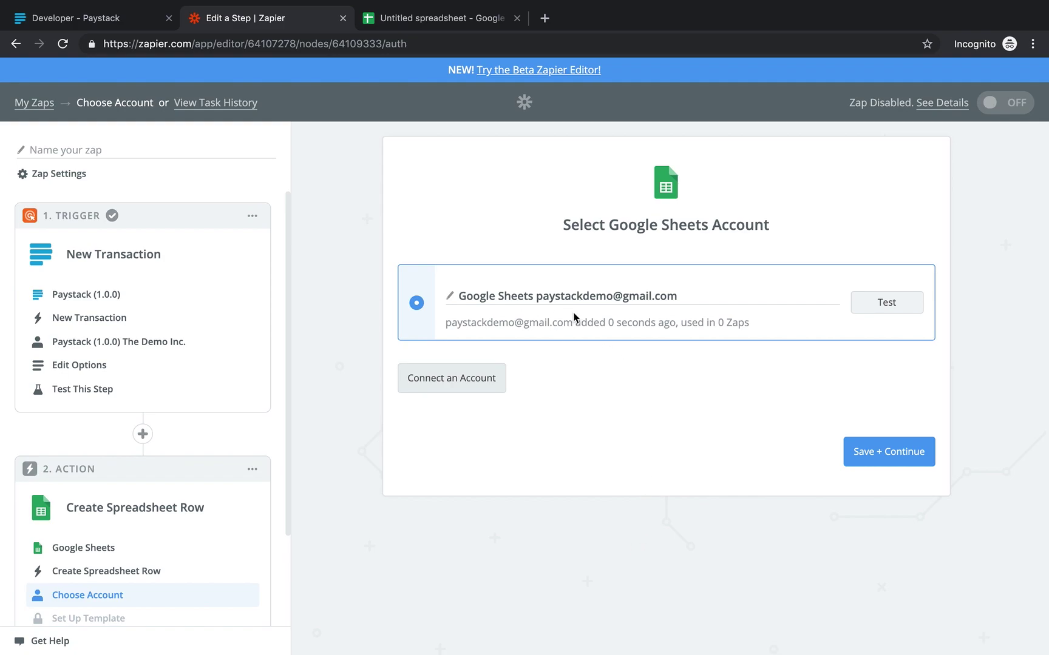
{"action": "left_click", "coordinate": [908, 313]}
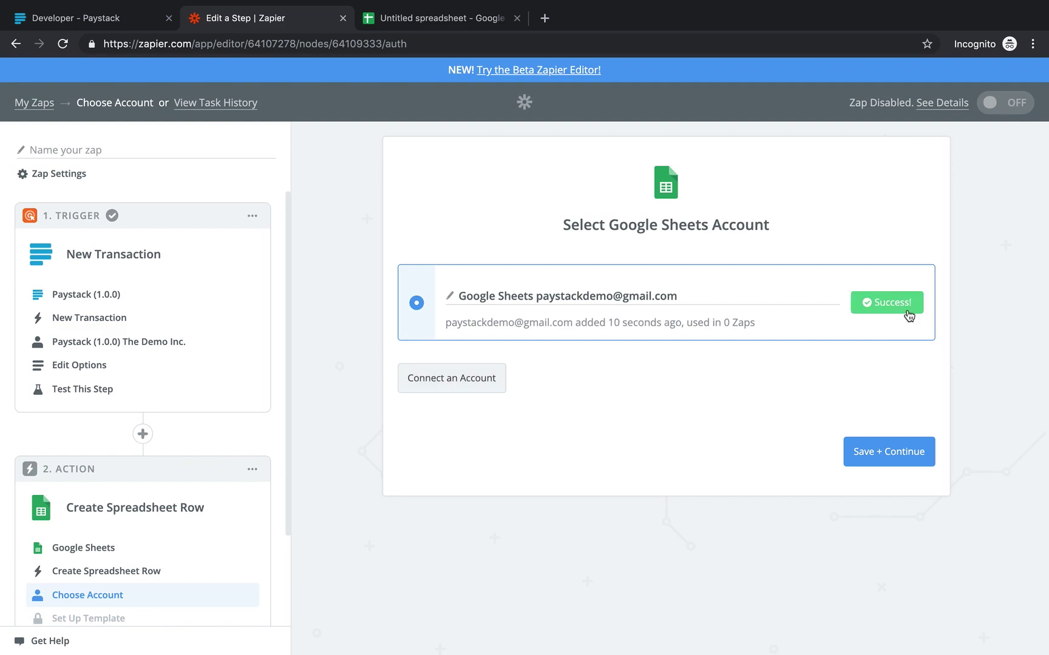
{"action": "left_click", "coordinate": [879, 460]}
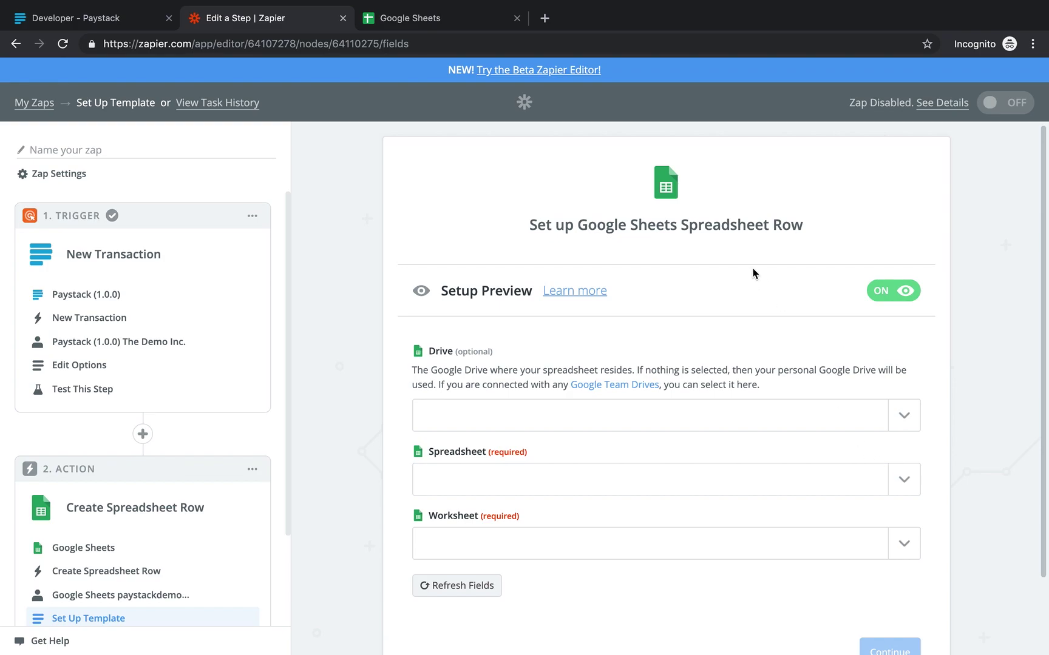
Switch to Google Sheets, create a blank spreadsheet and name it Paystack transactions.
{"action": "left_click", "coordinate": [479, 20]}
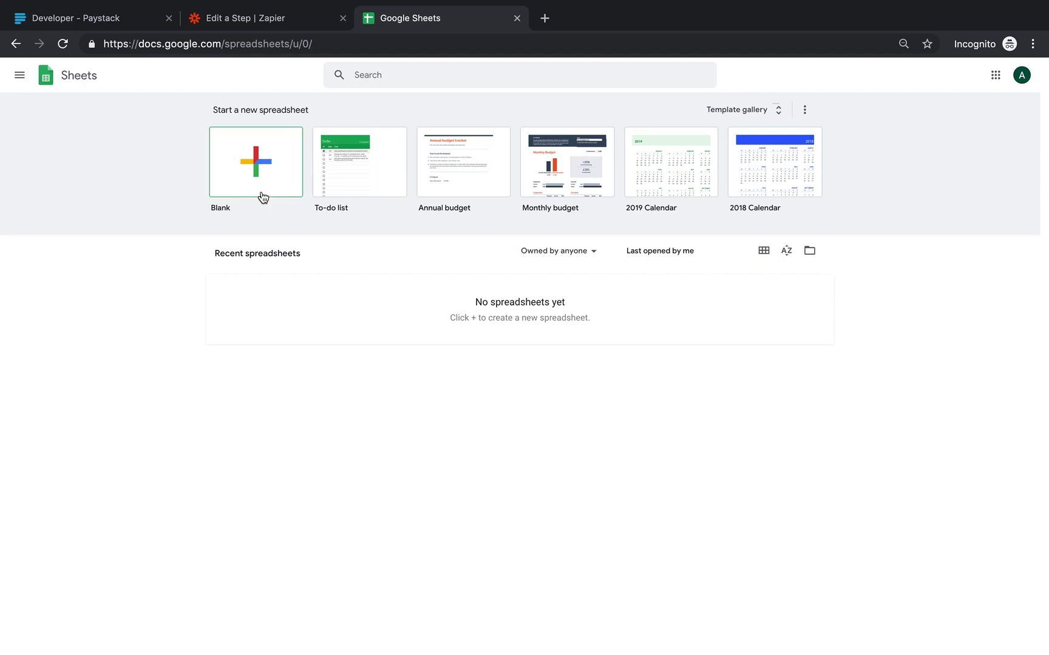
{"action": "left_click", "coordinate": [267, 166]}
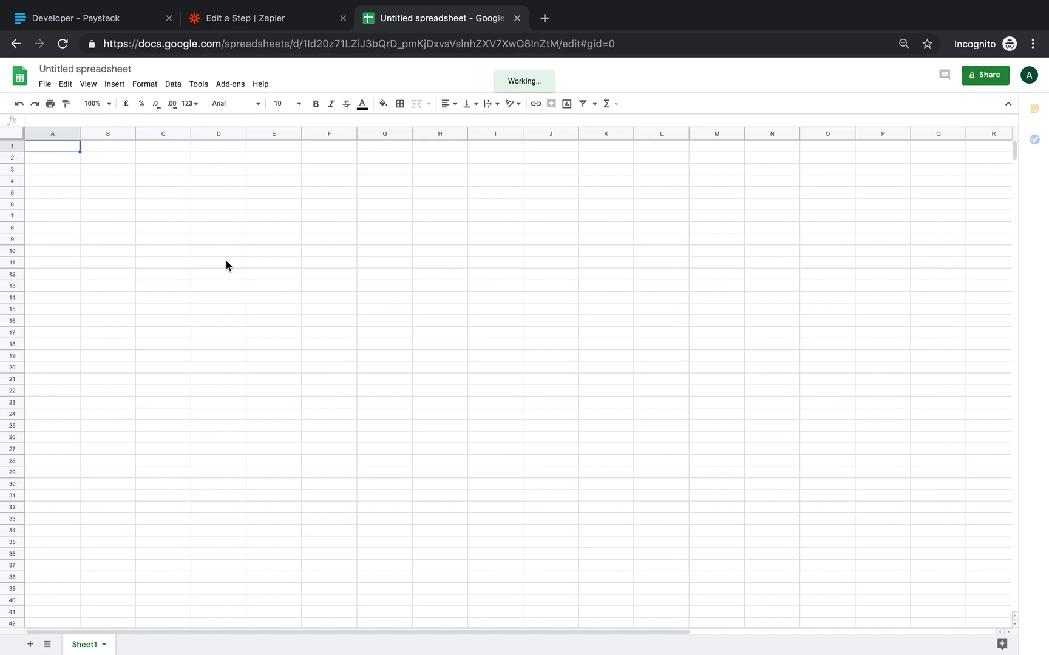
{"action": "left_click", "coordinate": [100, 68]}
{"action": "type", "text": "Paystac"}
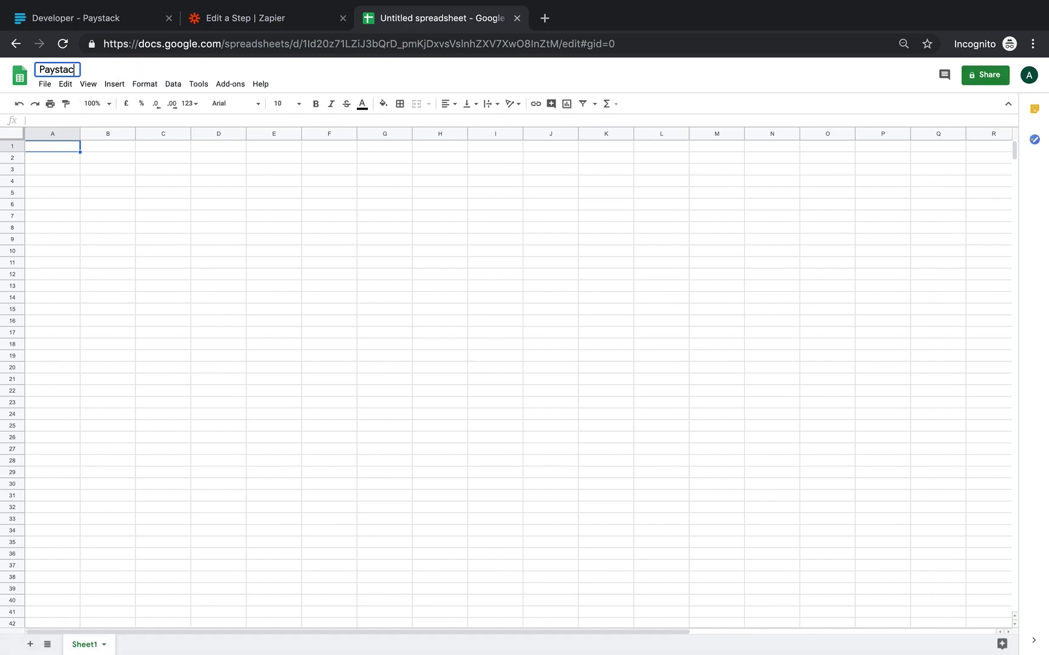
{"action": "type", "text": "k transactions"}
{"action": "key", "text": "Return"}
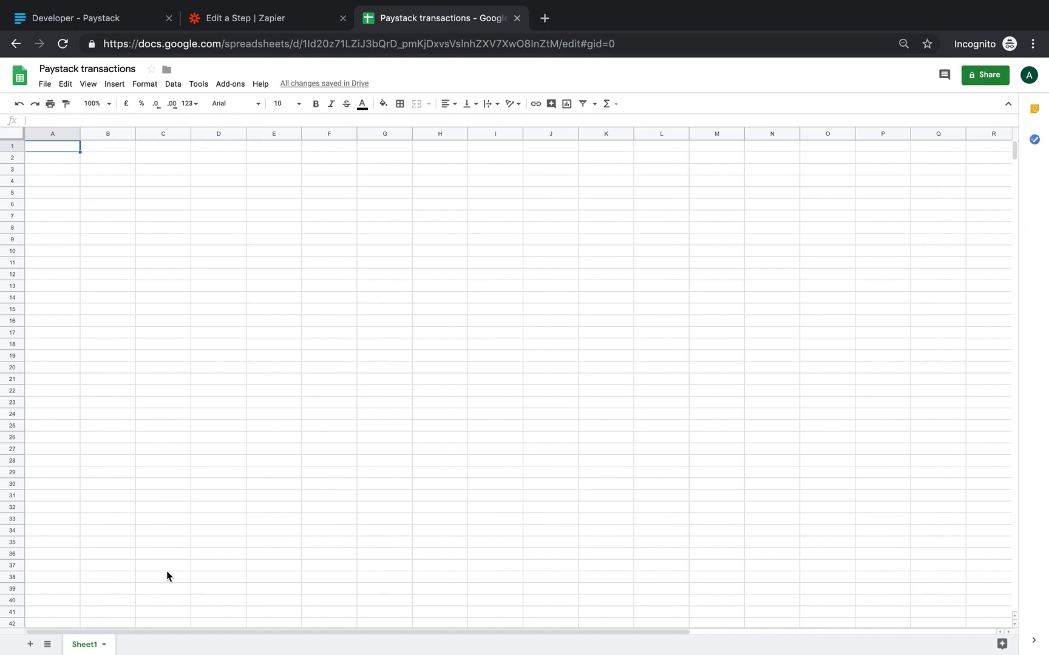
Rename the spreadsheet's Sheet1 worksheet as Failed transactions.
{"action": "left_click", "coordinate": [84, 647]}
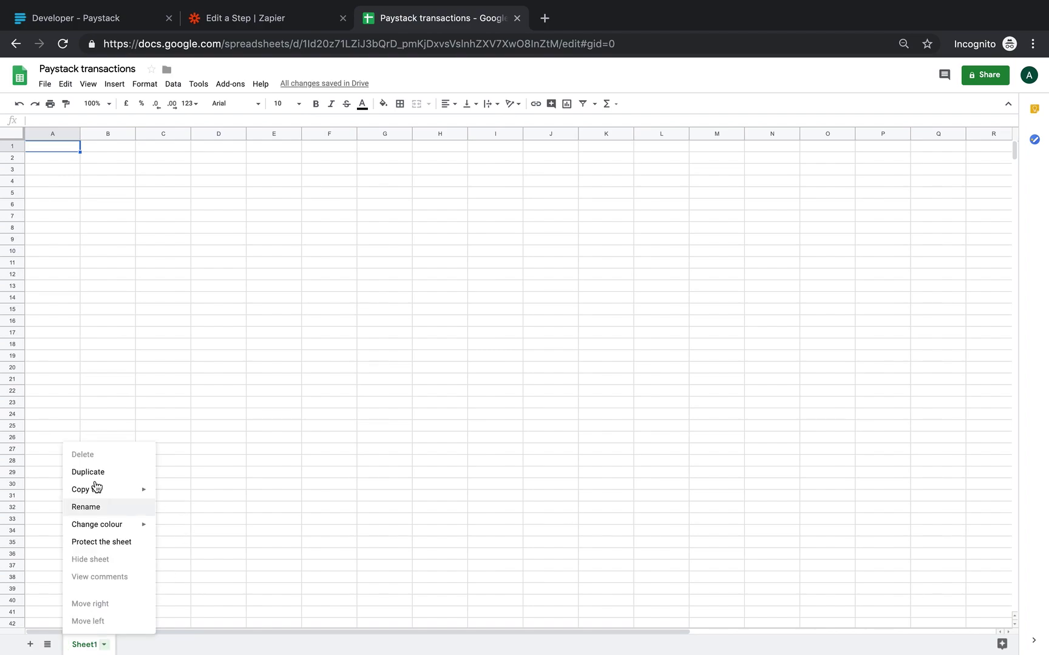
{"action": "left_click", "coordinate": [89, 506]}
{"action": "type", "text": "Failed transactions"}
{"action": "key", "text": "Return"}
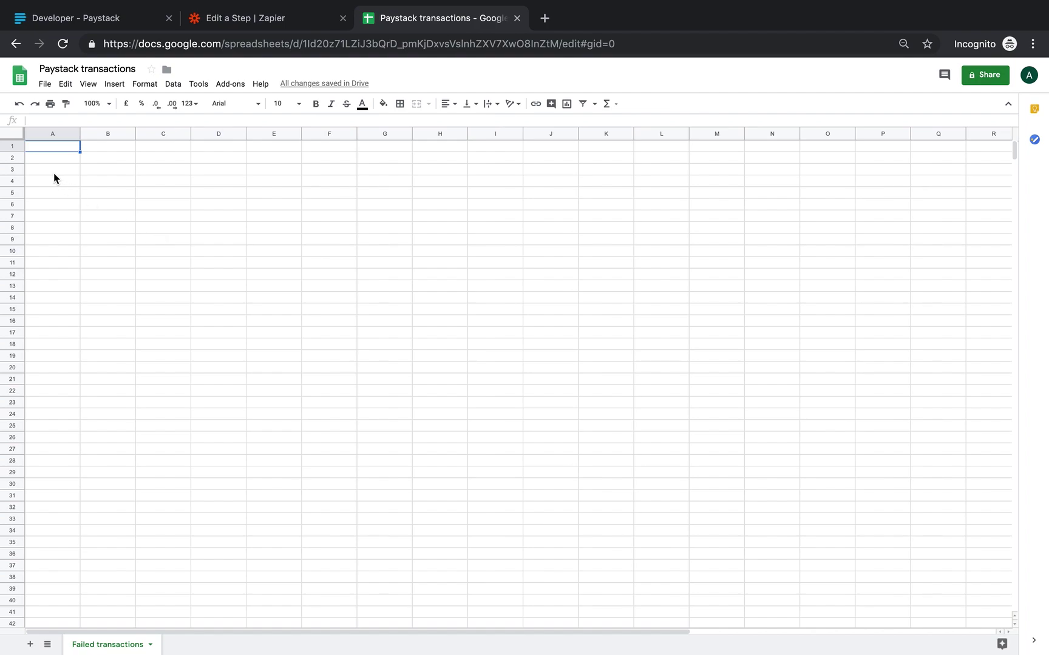
Enter the column headers Email address, First name, Last name and Transaction ID in cells A1 to D1.
{"action": "type", "text": "F"}
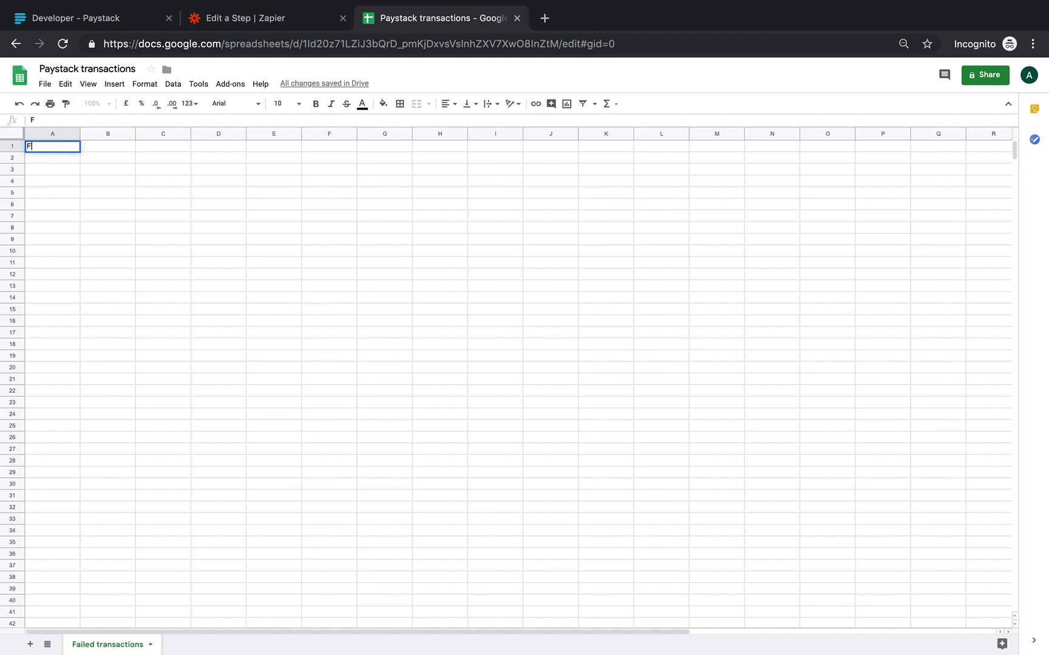
{"action": "key", "text": "BackSpace"}
{"action": "type", "text": "Email address"}
{"action": "left_click", "coordinate": [107, 147]}
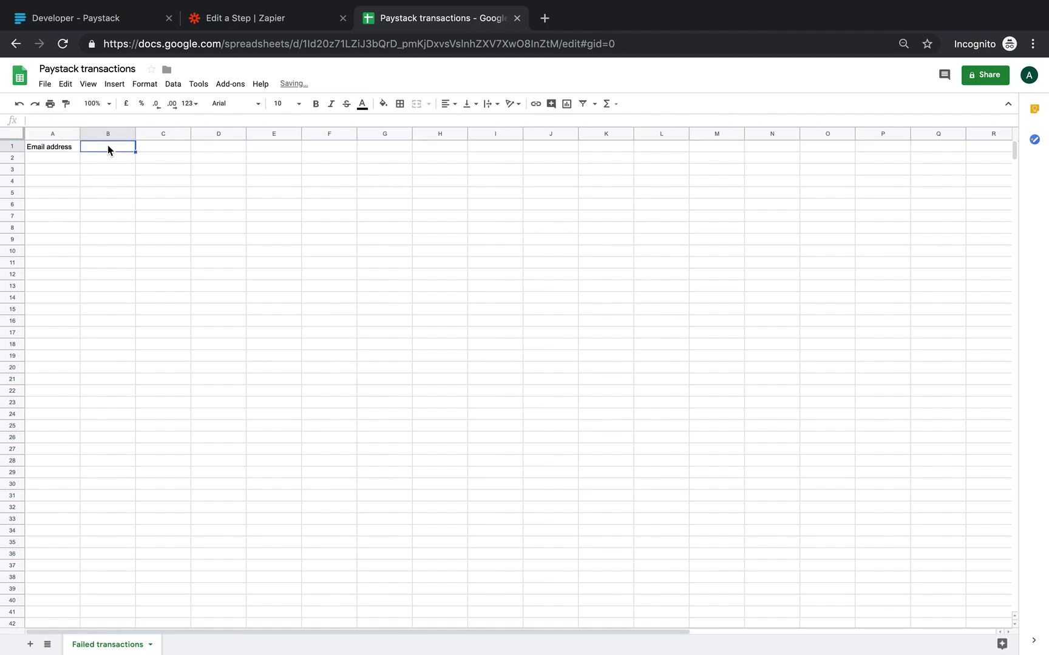
{"action": "type", "text": "First name"}
{"action": "key", "text": "Tab"}
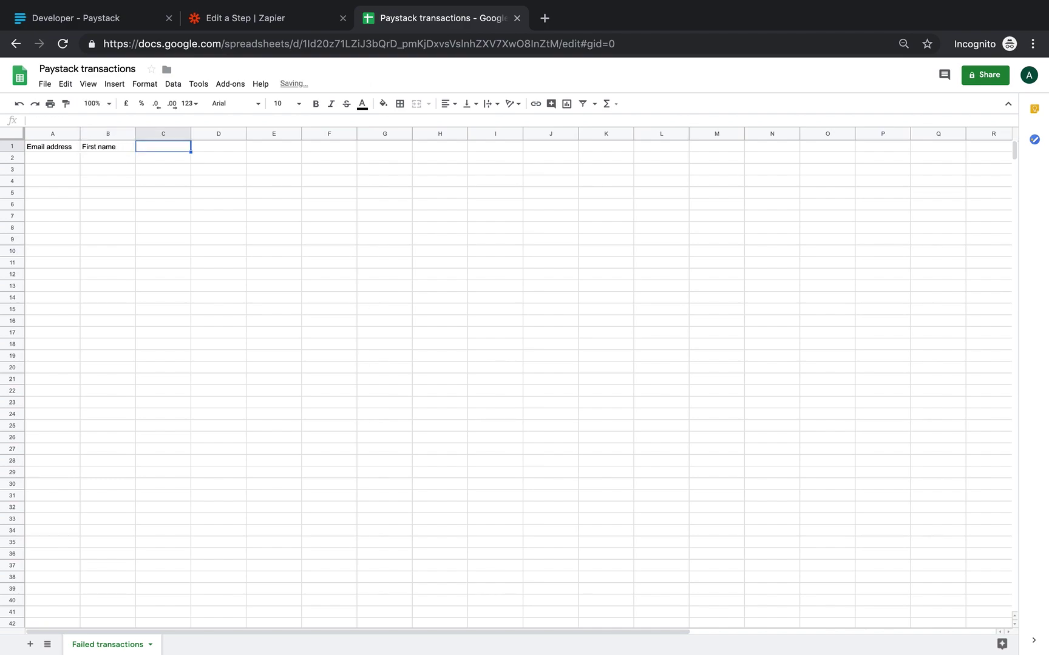
{"action": "type", "text": "Last name"}
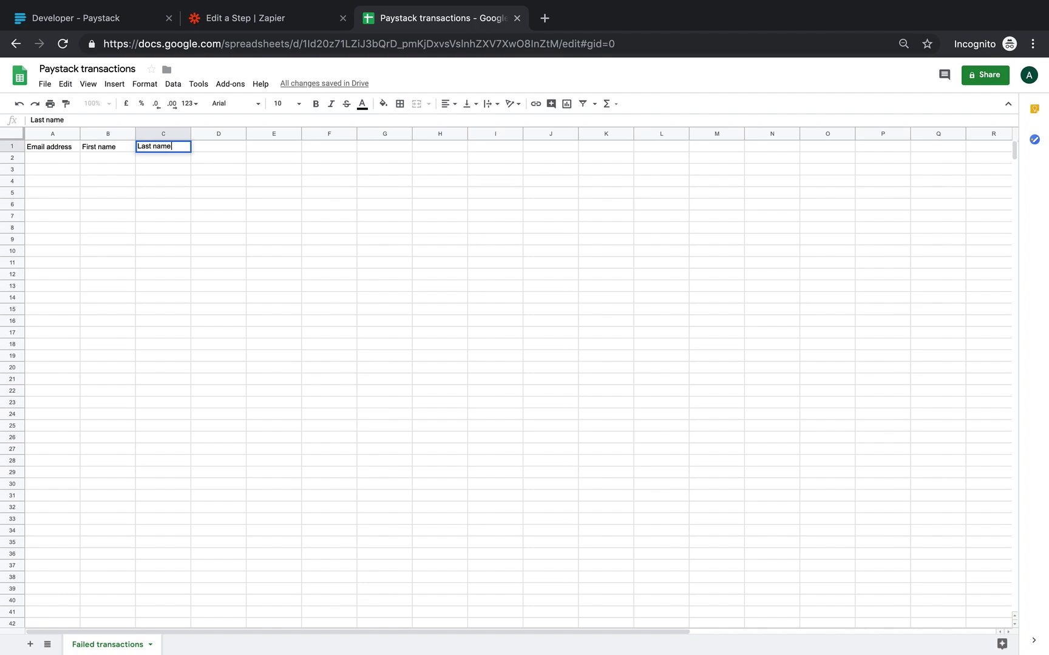
{"action": "key", "text": "Tab"}
{"action": "type", "text": "Tr"}
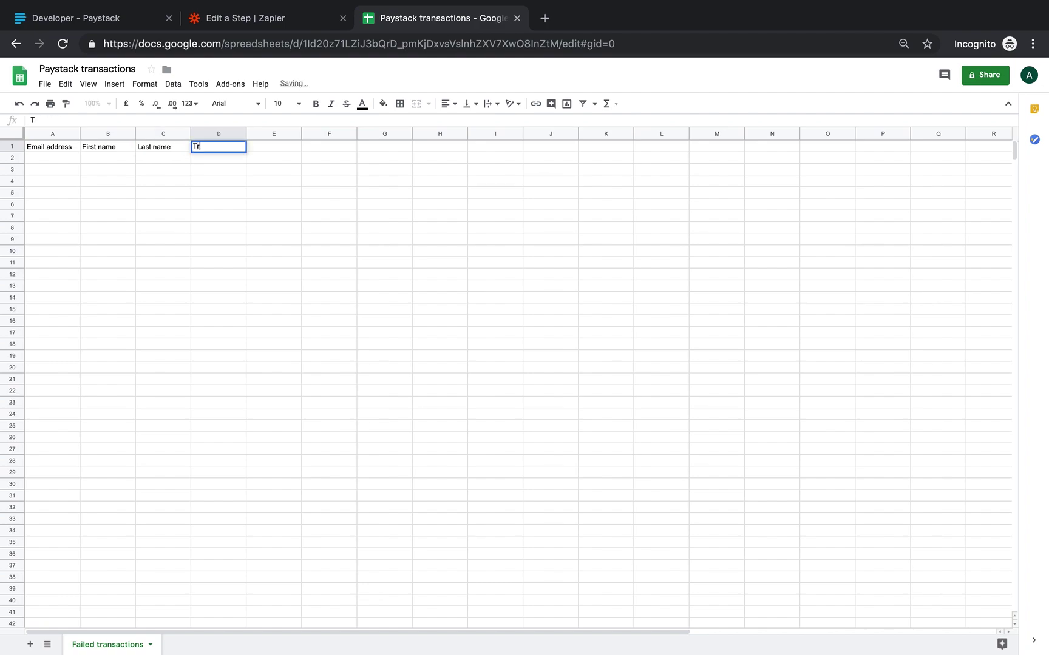
{"action": "type", "text": "ansaction ID"}
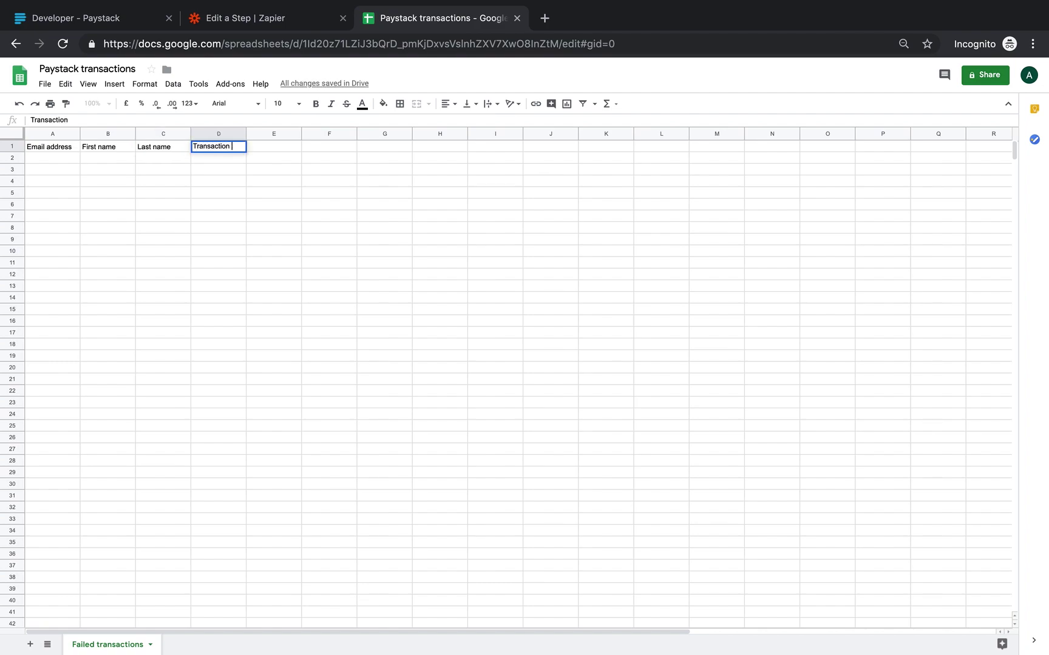
{"action": "left_click", "coordinate": [286, 182]}
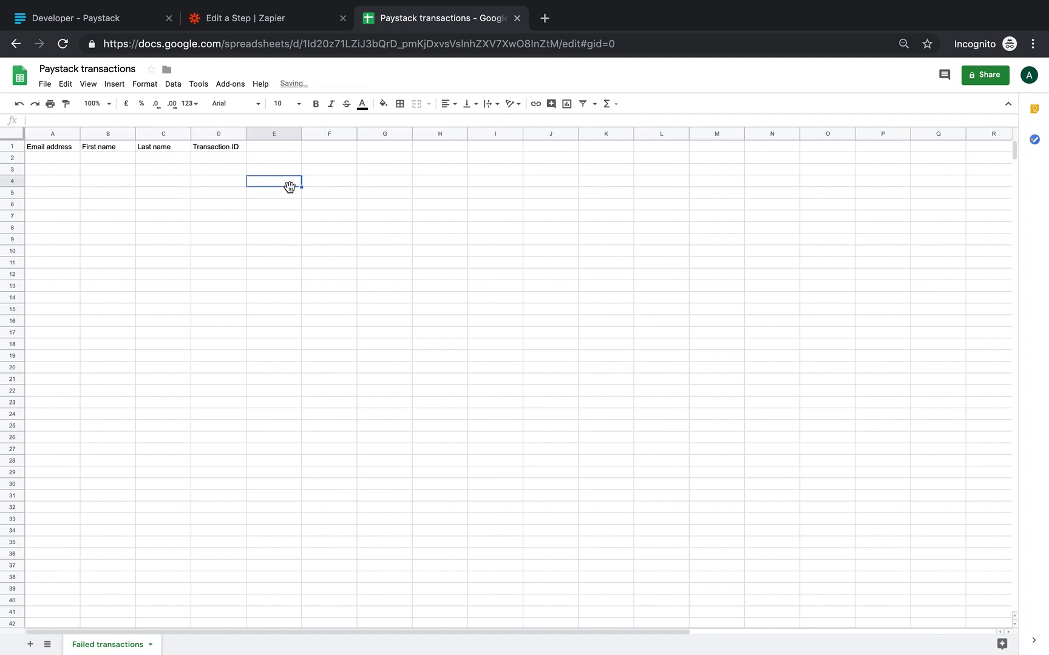
Back in Zapier, set the action's Drive to My Google Drive, Spreadsheet to Paystack transactions and Worksheet to Failed transactions.
{"action": "left_click", "coordinate": [291, 28]}
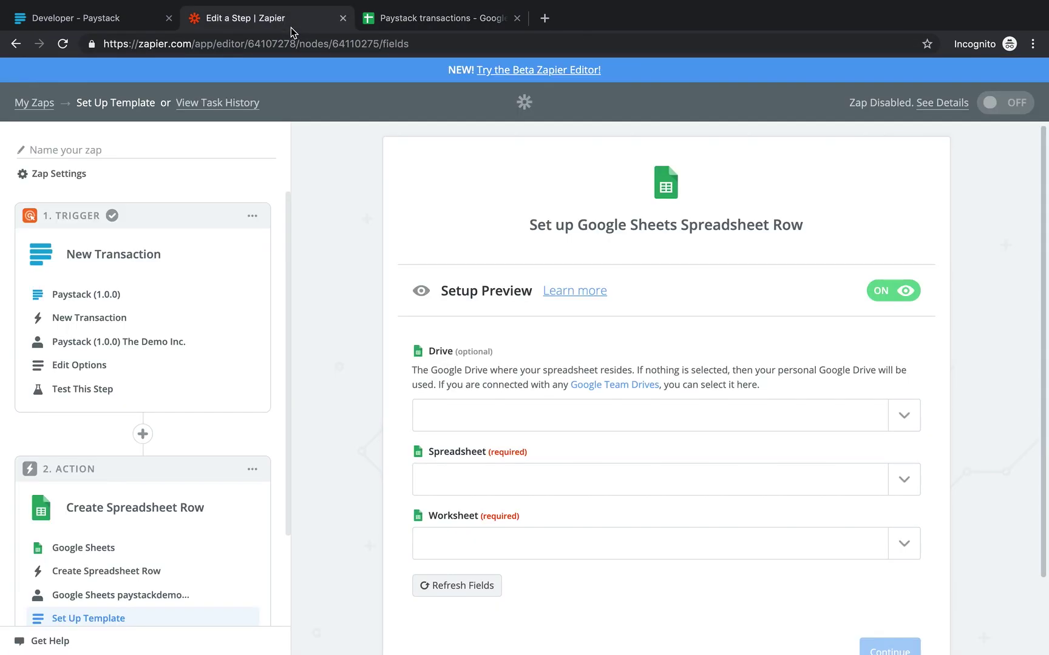
{"action": "scroll", "coordinate": [704, 413], "scroll_direction": "down", "scroll_amount": 1}
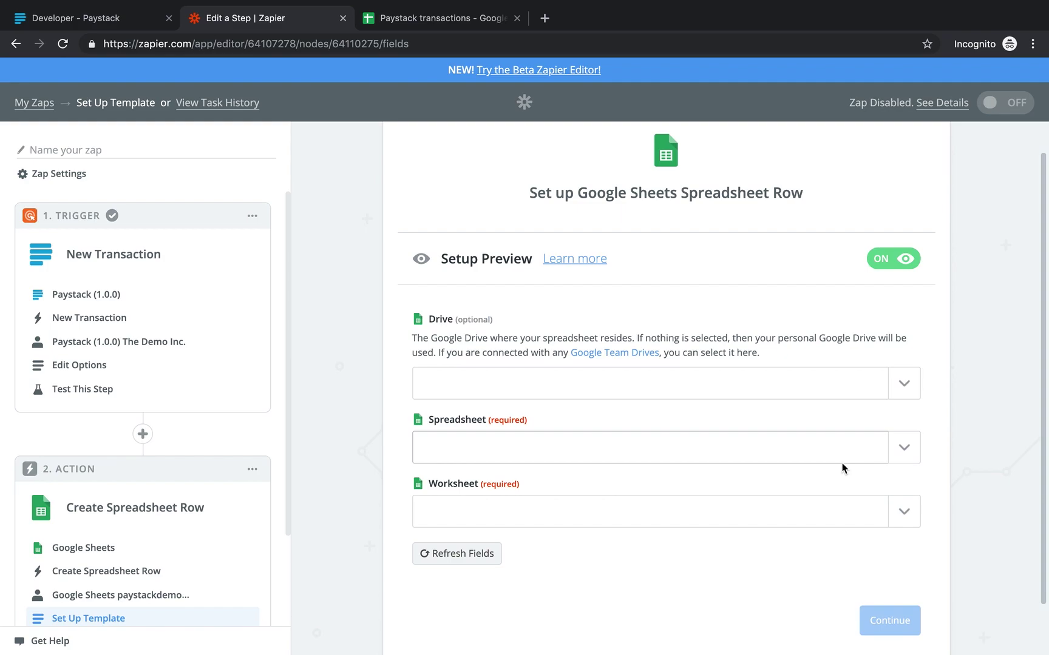
{"action": "left_click", "coordinate": [911, 391]}
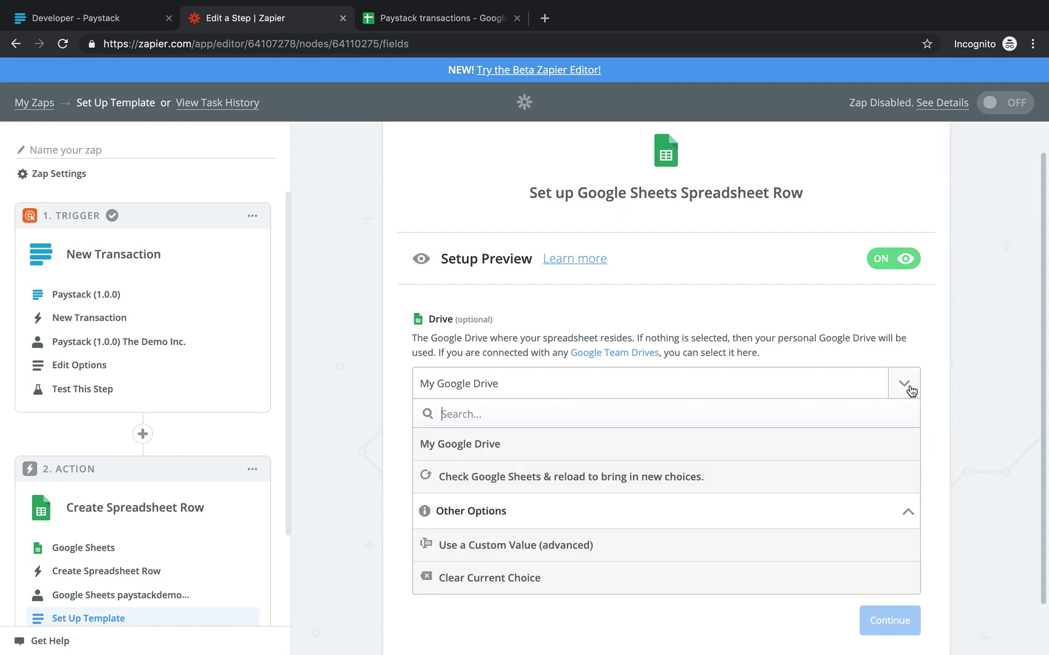
{"action": "left_click", "coordinate": [465, 445]}
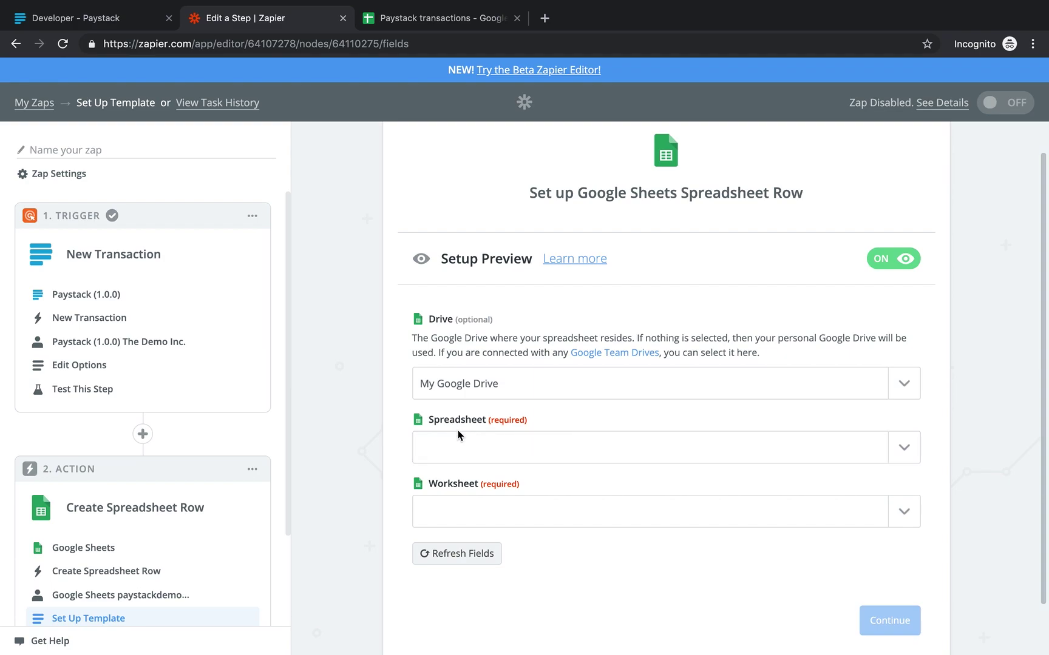
{"action": "left_click", "coordinate": [905, 447]}
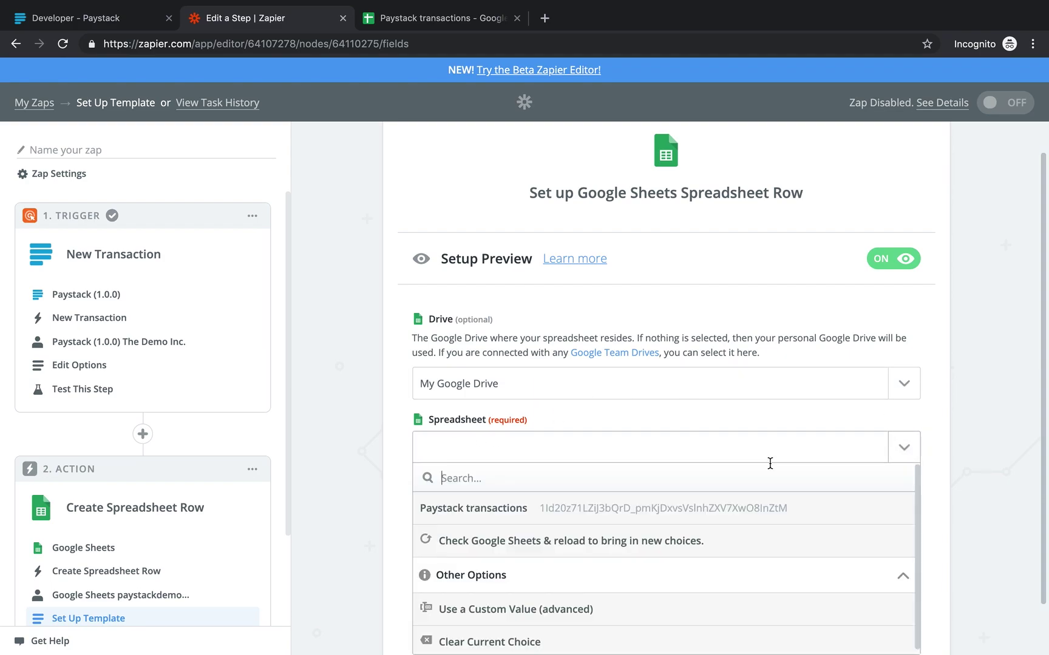
{"action": "left_click", "coordinate": [473, 510]}
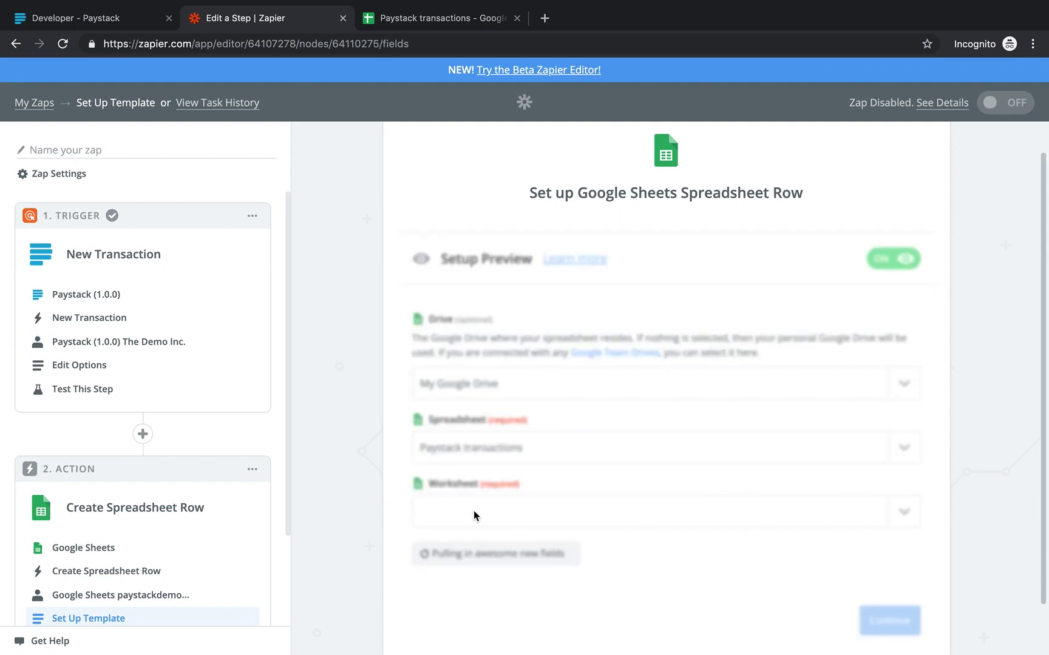
{"action": "scroll", "coordinate": [474, 515], "scroll_direction": "down", "scroll_amount": 2}
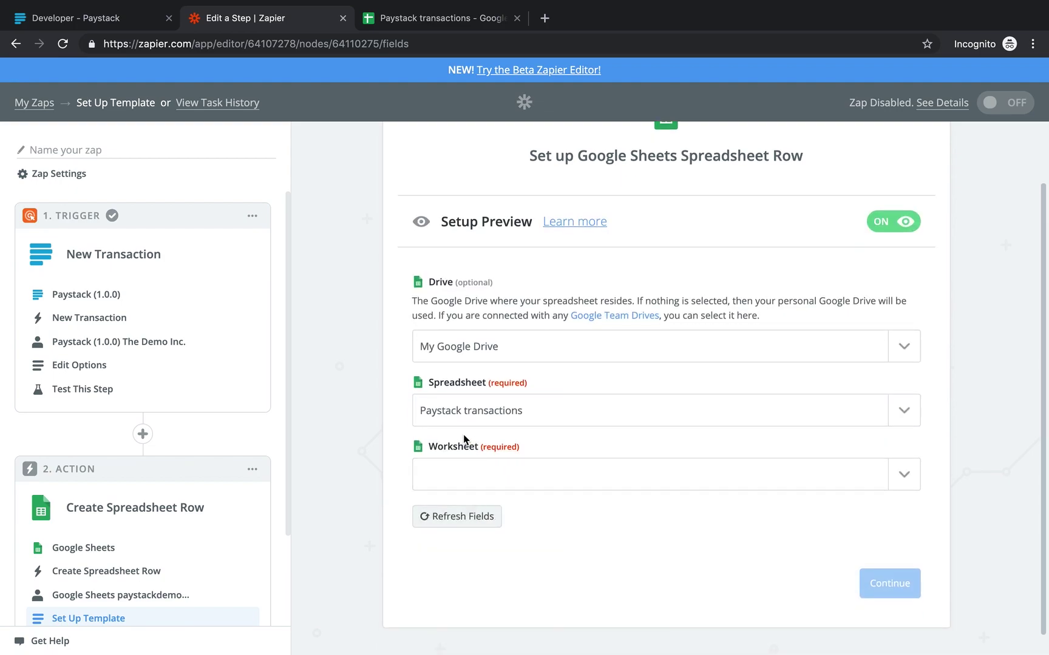
{"action": "left_click", "coordinate": [903, 477]}
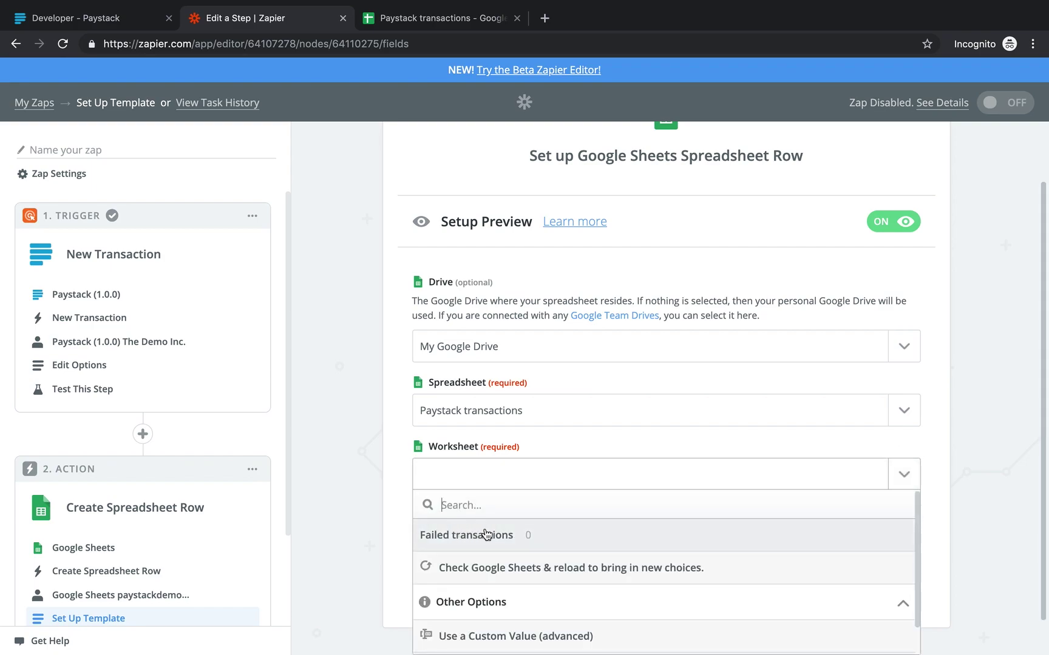
{"action": "left_click", "coordinate": [477, 535]}
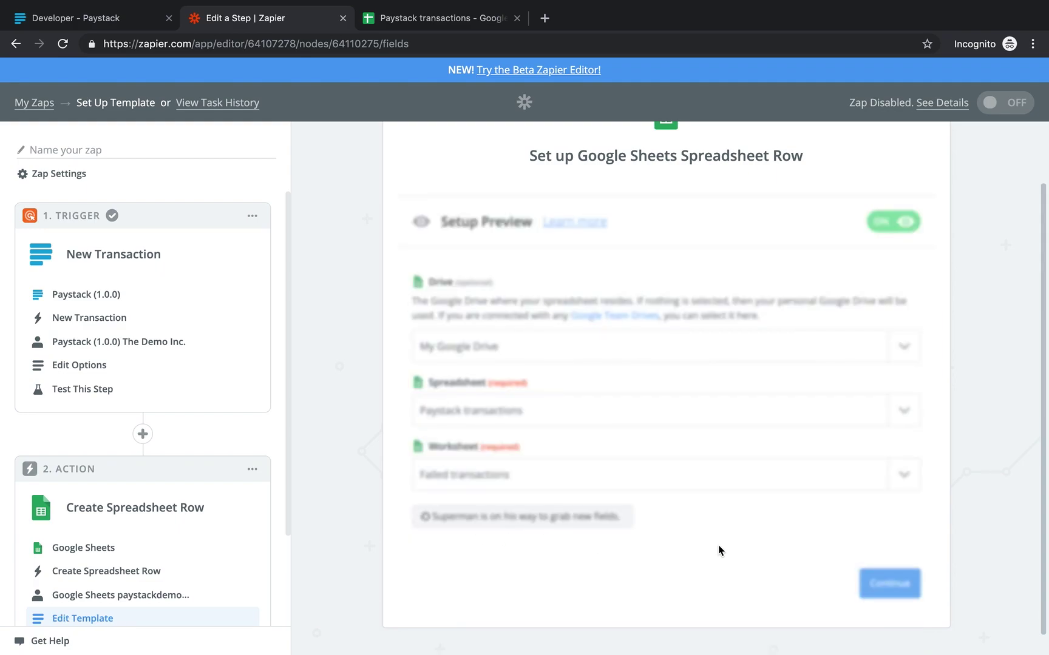
Compare the template fields with the spreadsheet's header row, and map Email address to the New Transaction's Customer Email.
{"action": "scroll", "coordinate": [780, 540], "scroll_direction": "down", "scroll_amount": 4}
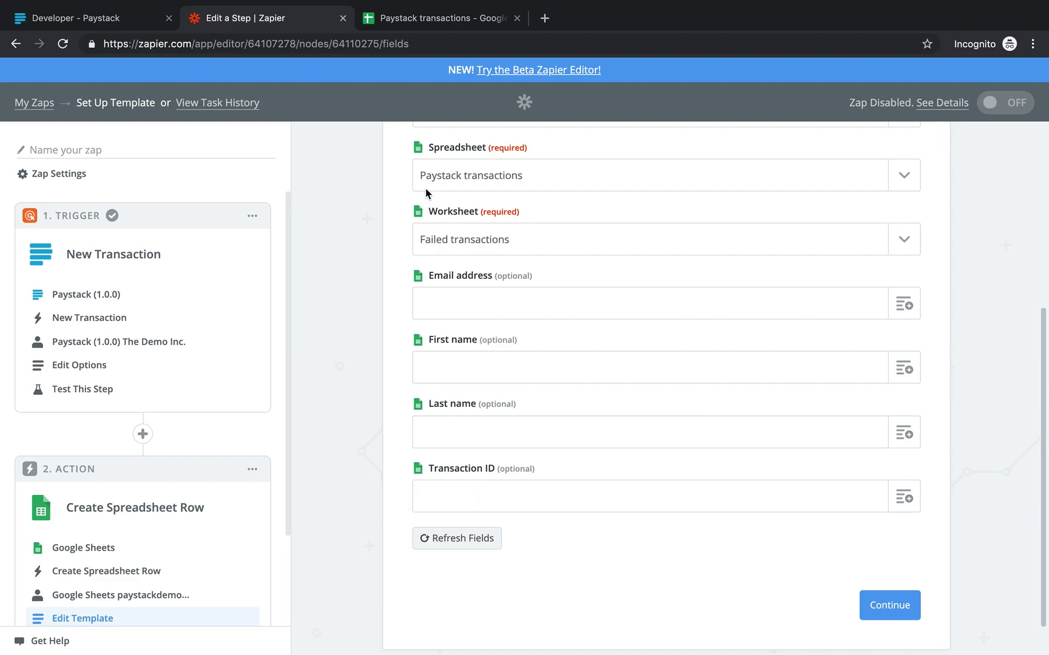
{"action": "left_click", "coordinate": [438, 15]}
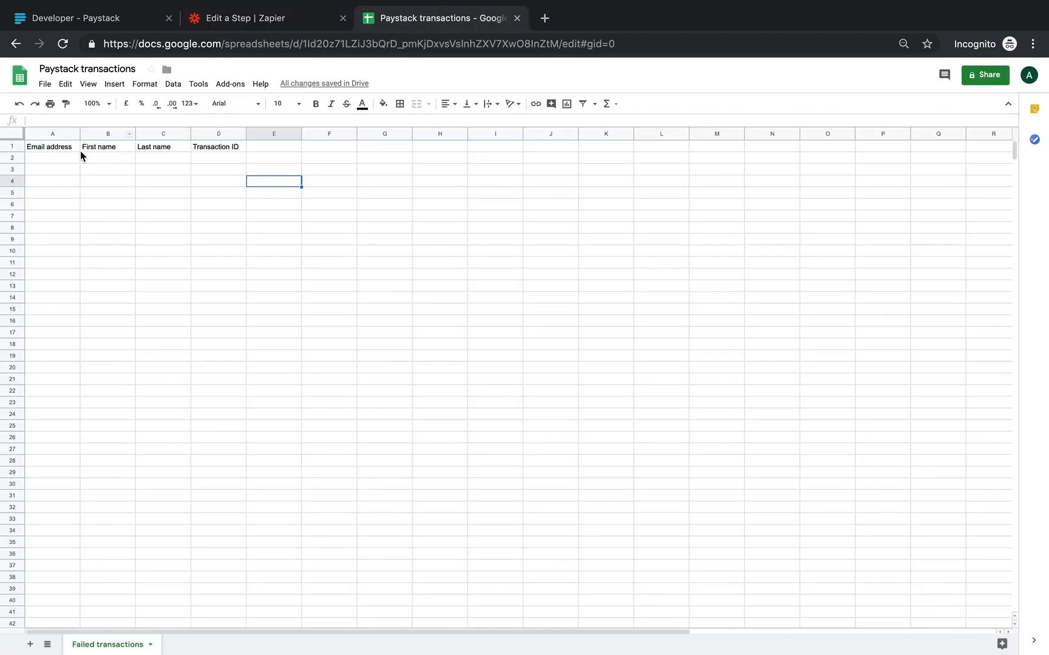
{"action": "left_click", "coordinate": [246, 22]}
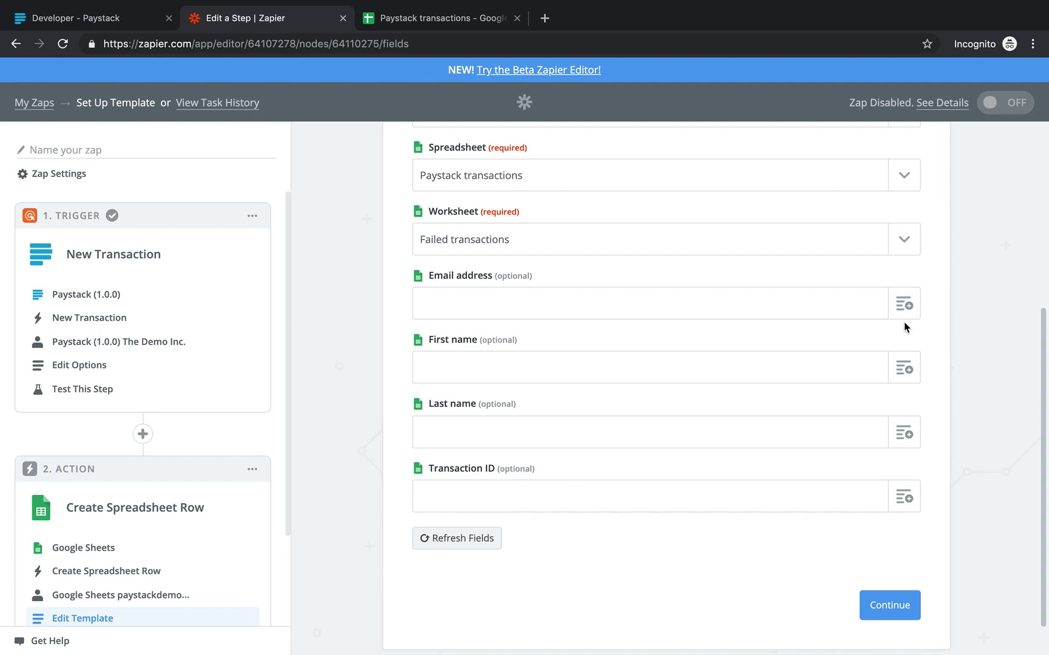
{"action": "left_click", "coordinate": [908, 311]}
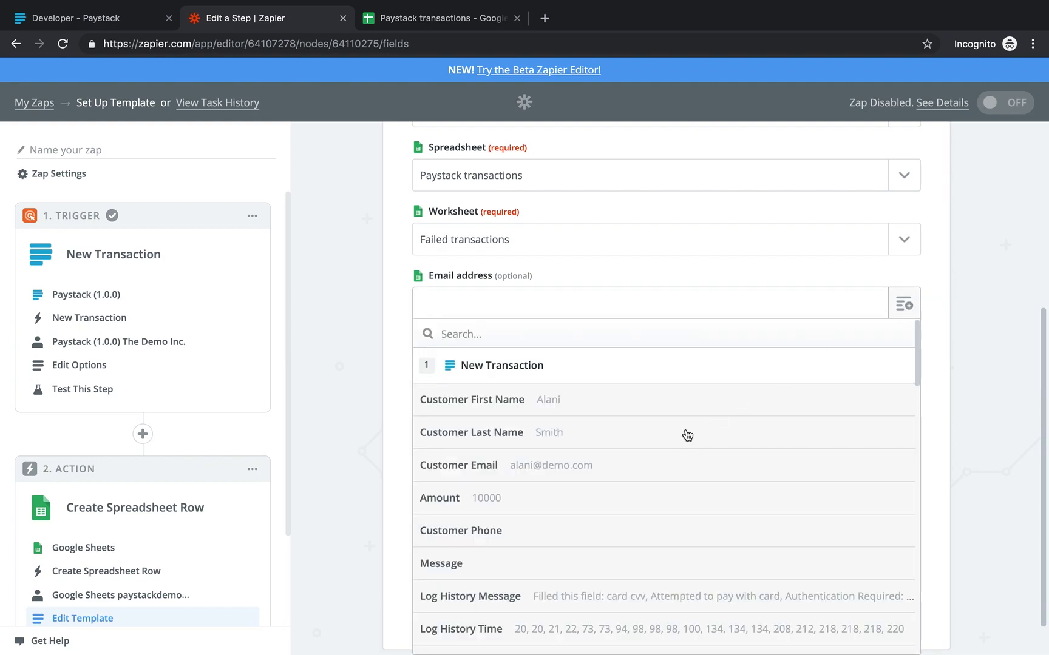
{"action": "scroll", "coordinate": [655, 453], "scroll_direction": "down", "scroll_amount": 2}
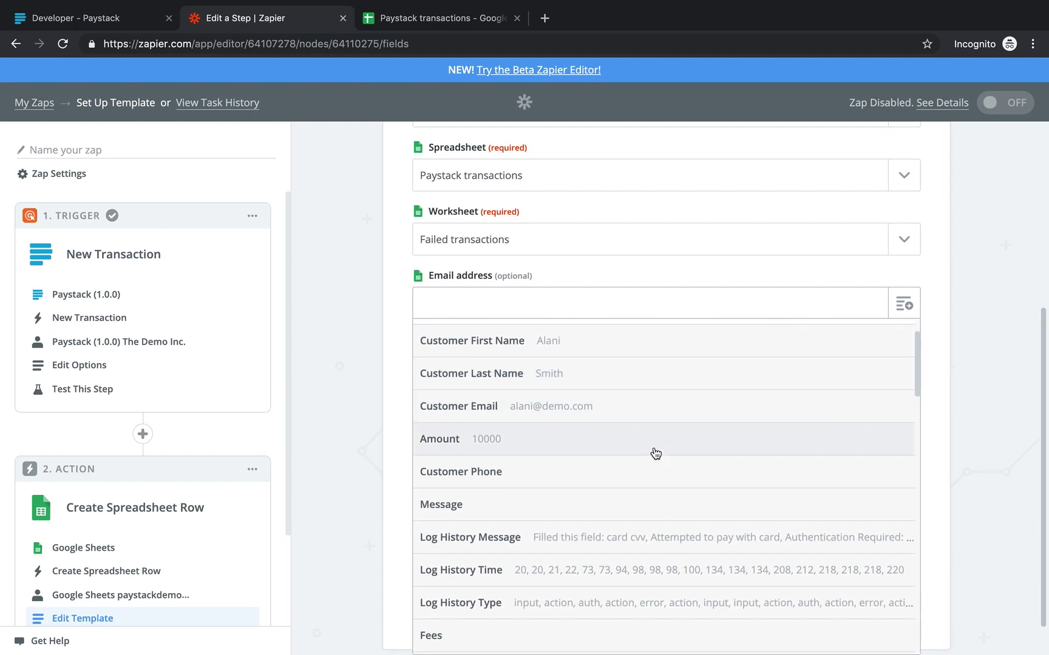
{"action": "scroll", "coordinate": [655, 454], "scroll_direction": "up", "scroll_amount": 2}
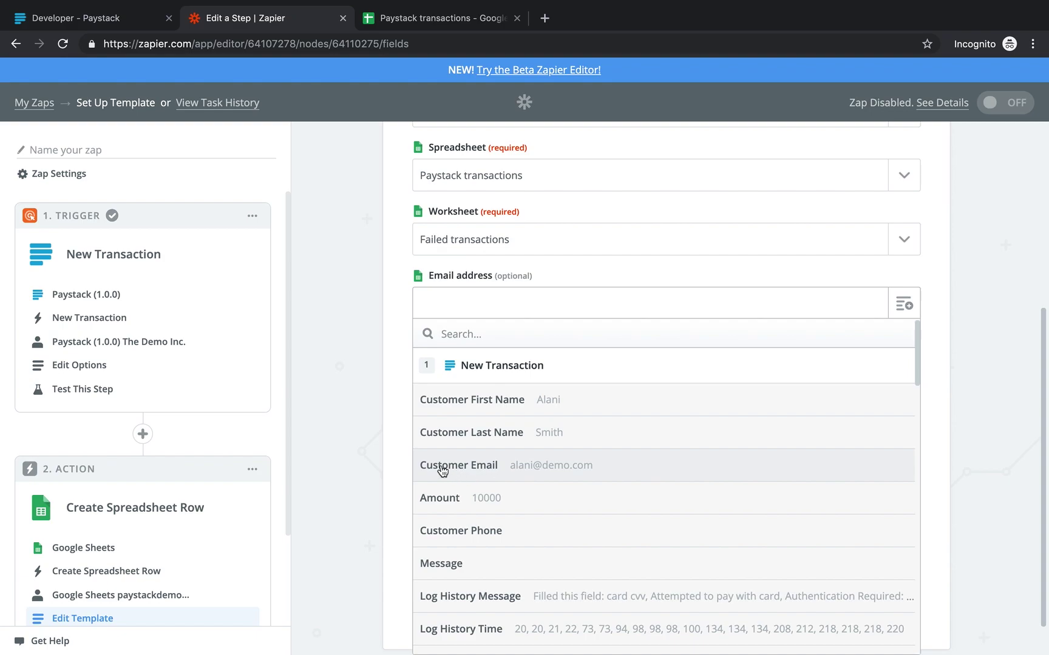
{"action": "left_click", "coordinate": [477, 466]}
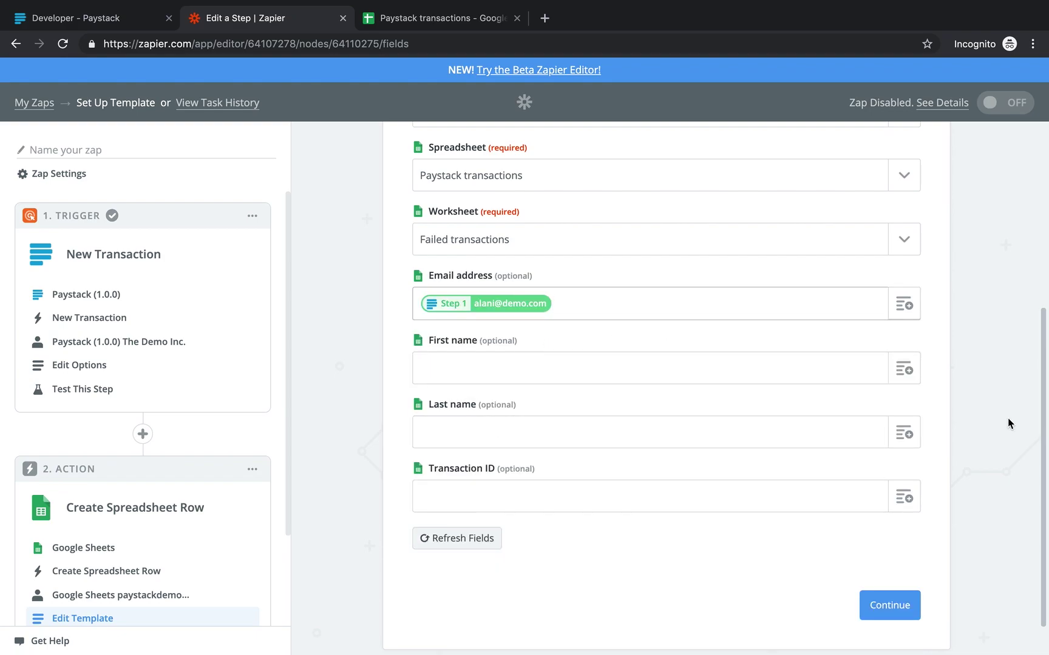
Map the First name field to Customer First Name and the Last name field to Customer Last Name.
{"action": "left_click", "coordinate": [908, 372]}
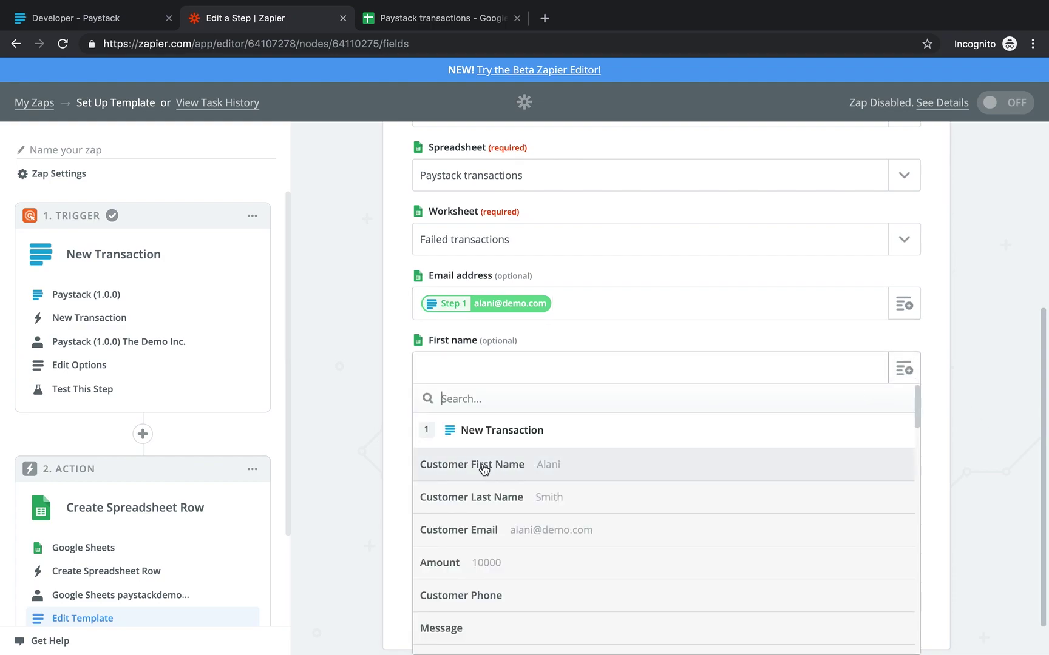
{"action": "left_click", "coordinate": [557, 473]}
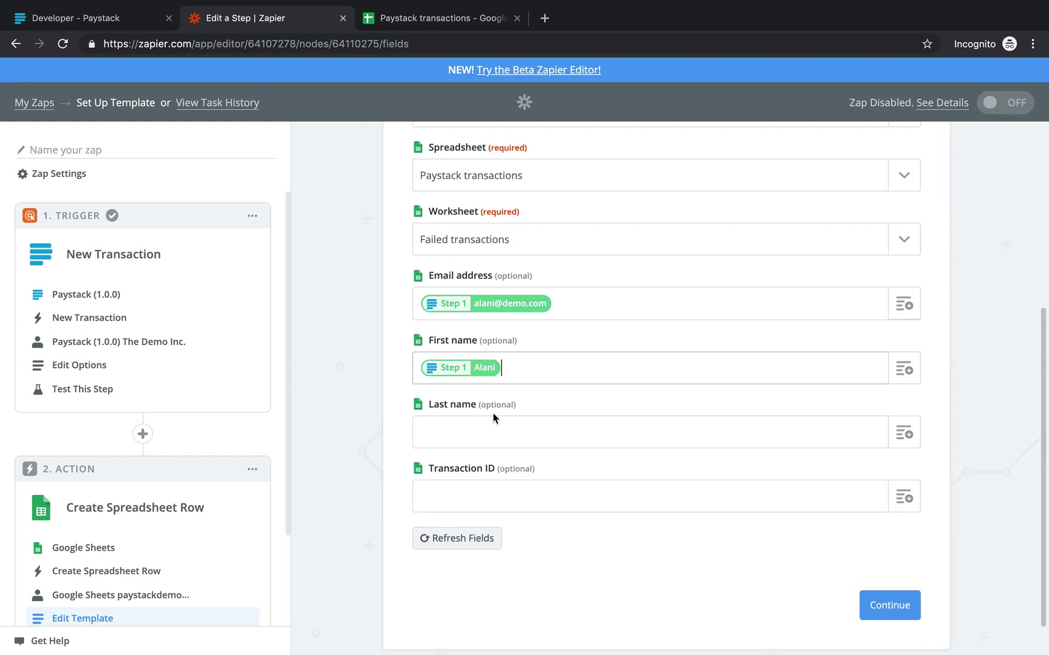
{"action": "left_click", "coordinate": [909, 437]}
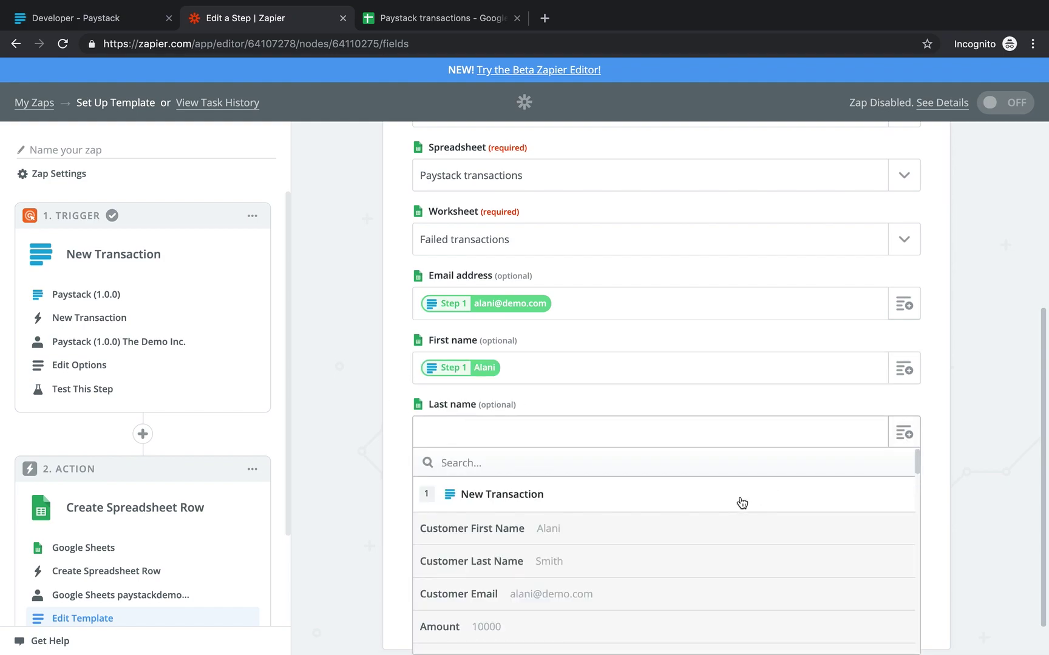
{"action": "scroll", "coordinate": [740, 503], "scroll_direction": "down", "scroll_amount": 1}
{"action": "scroll", "coordinate": [740, 503], "scroll_direction": "down", "scroll_amount": 1}
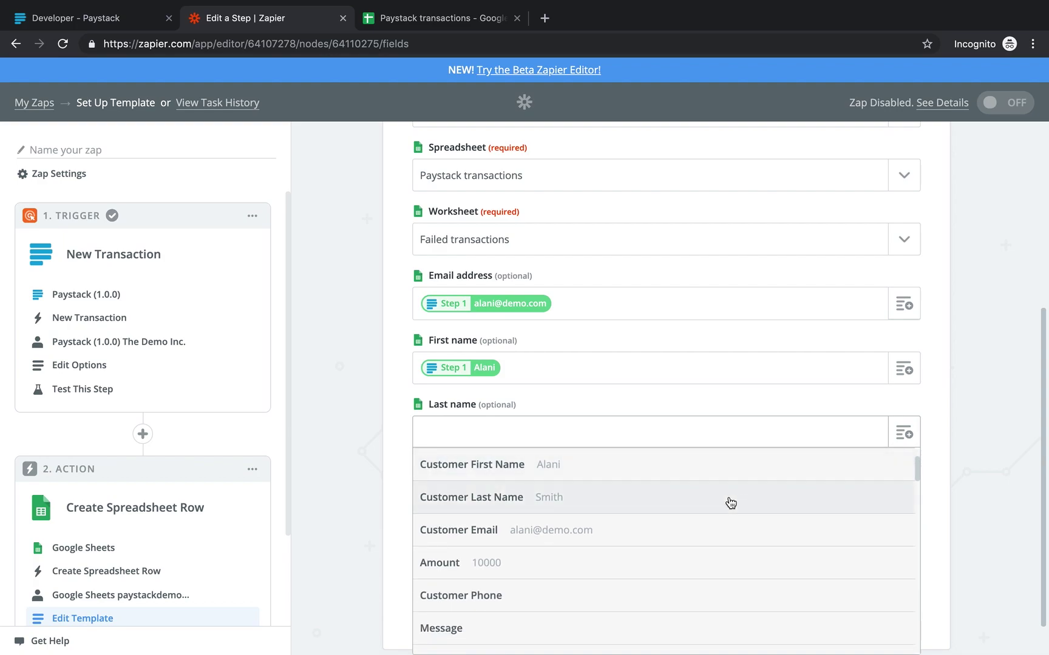
{"action": "left_click", "coordinate": [569, 505]}
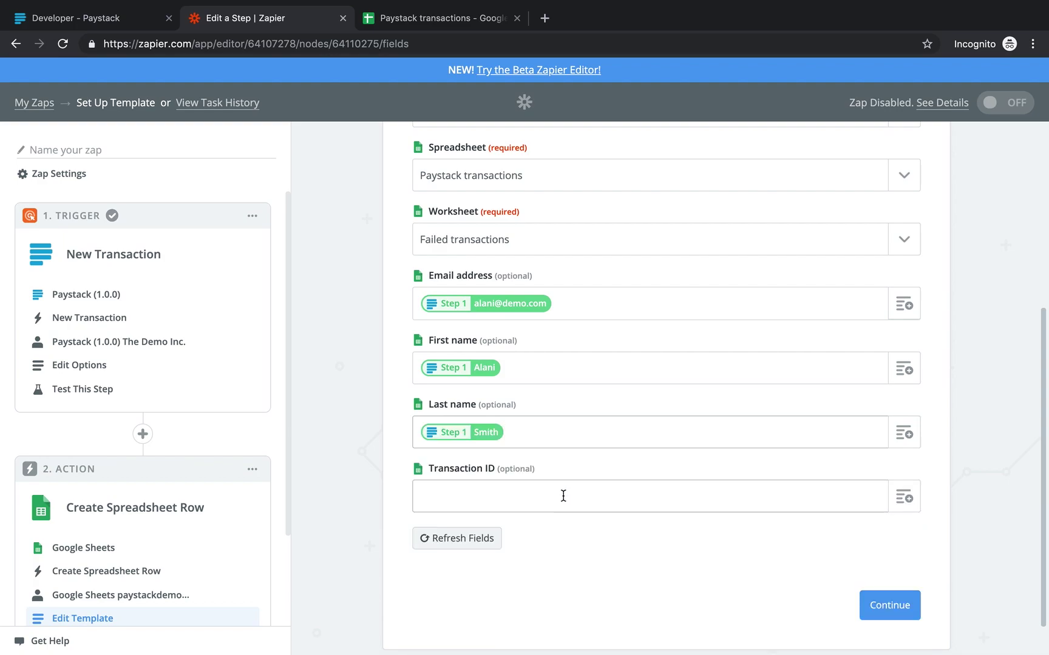
{"action": "scroll", "coordinate": [668, 472], "scroll_direction": "down", "scroll_amount": 1}
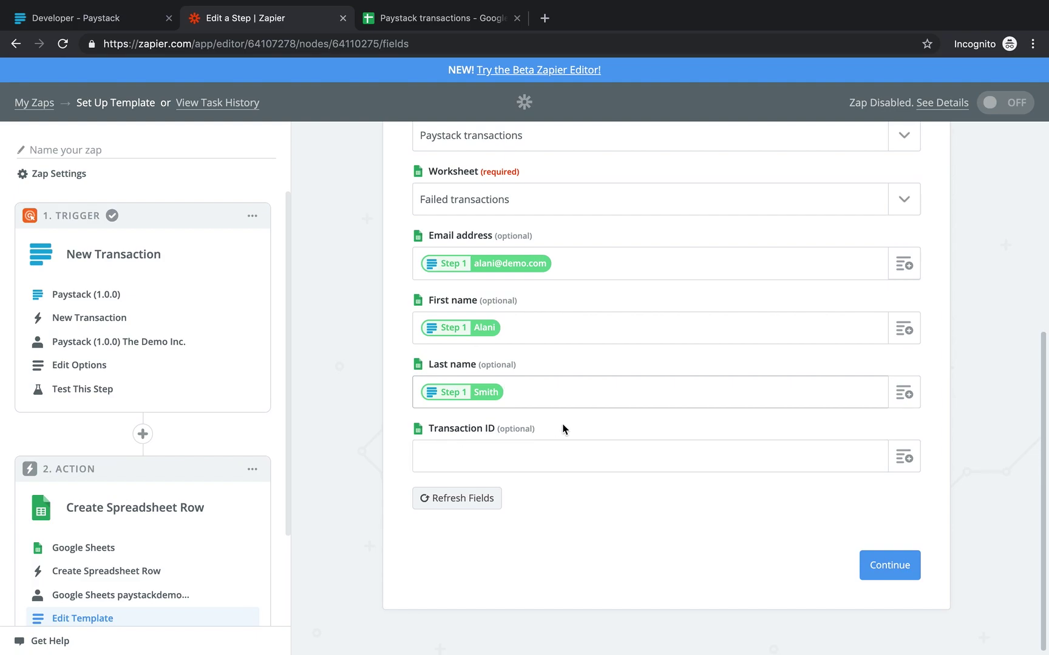
Map the Transaction ID field to the New Transaction's Reference.
{"action": "left_click", "coordinate": [908, 455]}
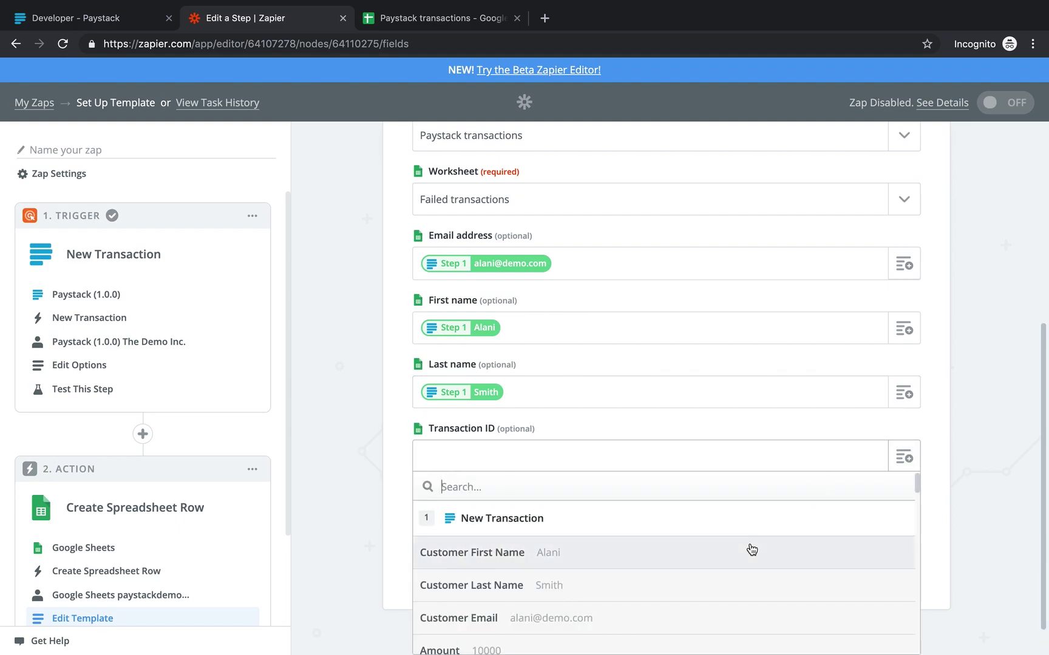
{"action": "scroll", "coordinate": [750, 549], "scroll_direction": "down", "scroll_amount": 10}
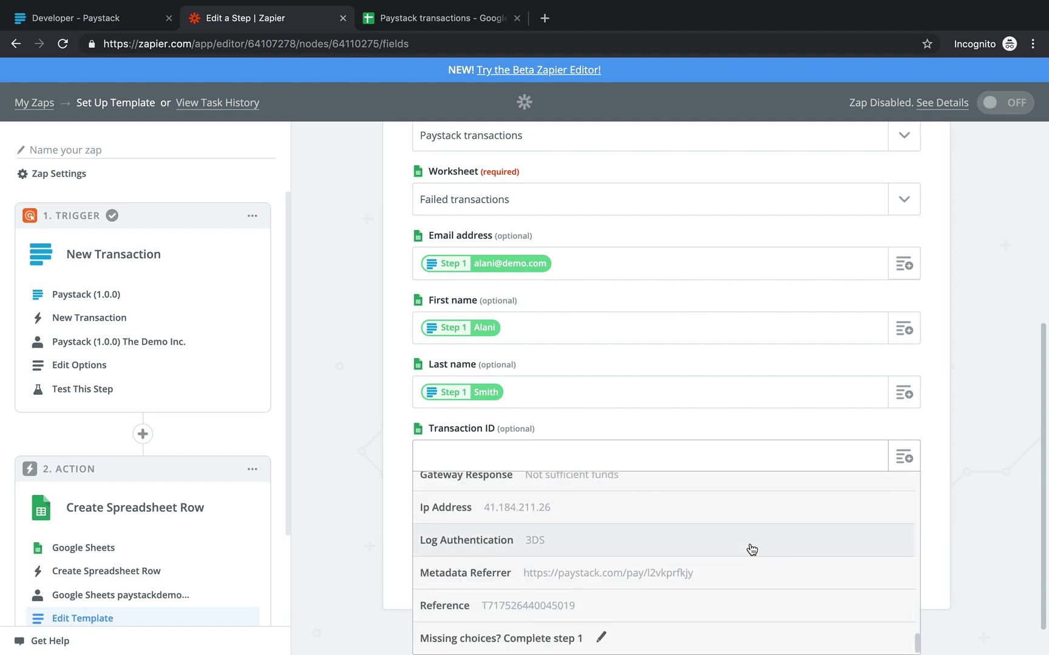
{"action": "left_click", "coordinate": [445, 607]}
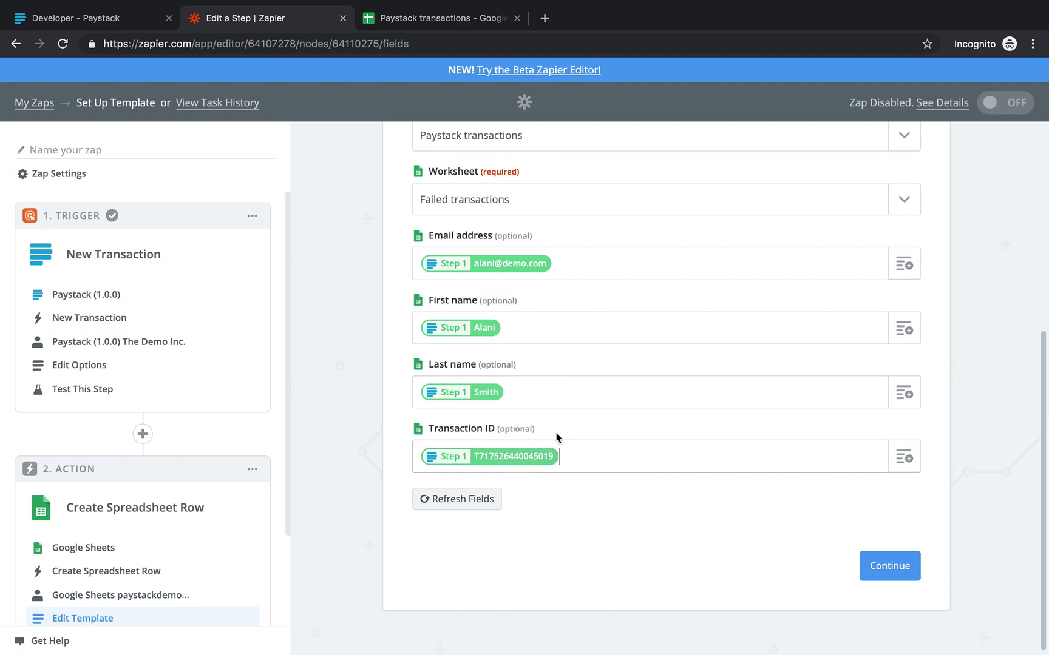
{"action": "left_click", "coordinate": [485, 428]}
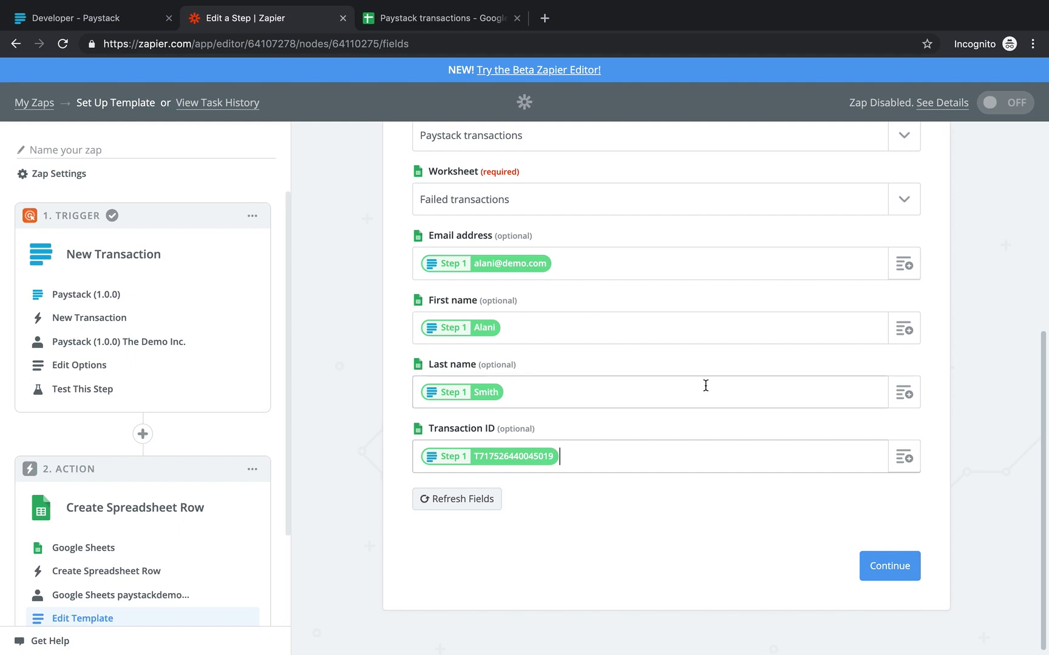
Continue to the action's test, review the sample row and send the test to Google Sheets.
{"action": "left_click", "coordinate": [891, 563]}
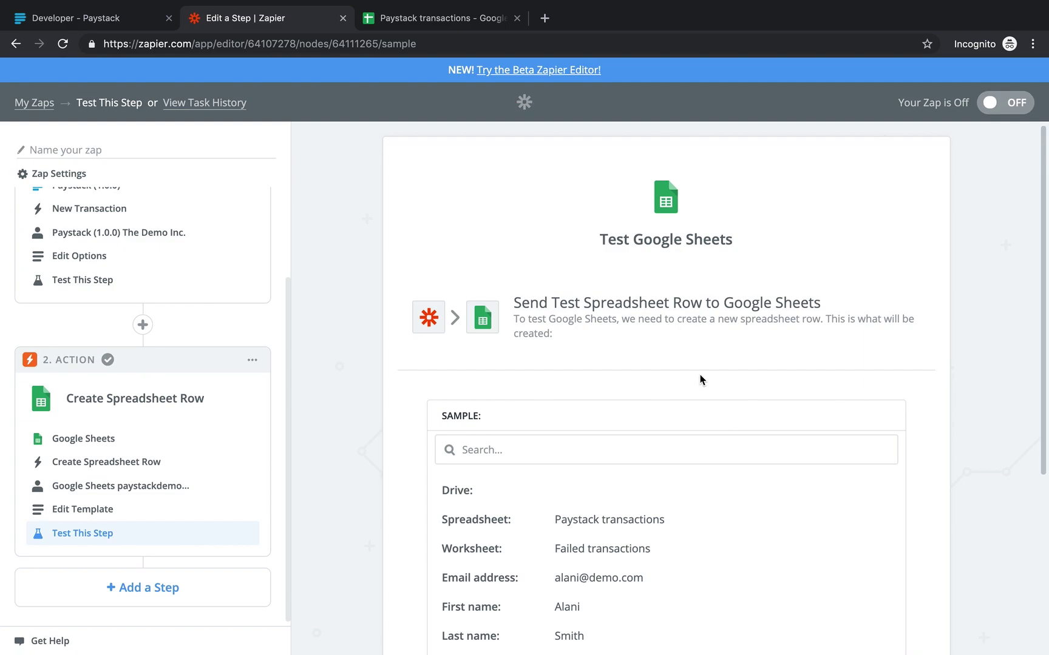
{"action": "scroll", "coordinate": [700, 379], "scroll_direction": "down", "scroll_amount": 5}
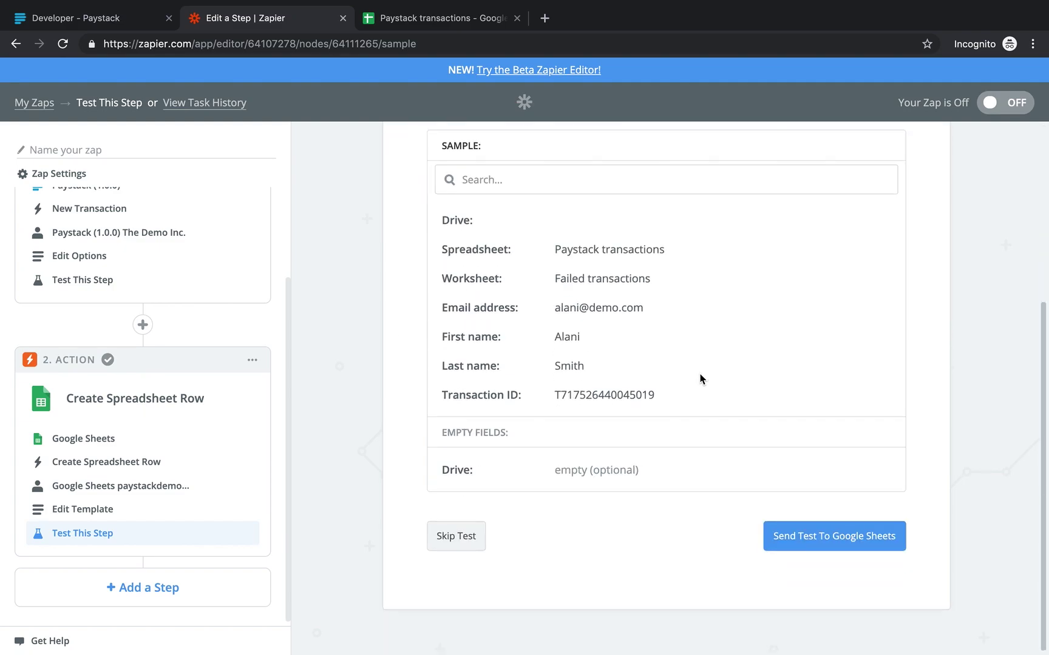
{"action": "left_click", "coordinate": [840, 538]}
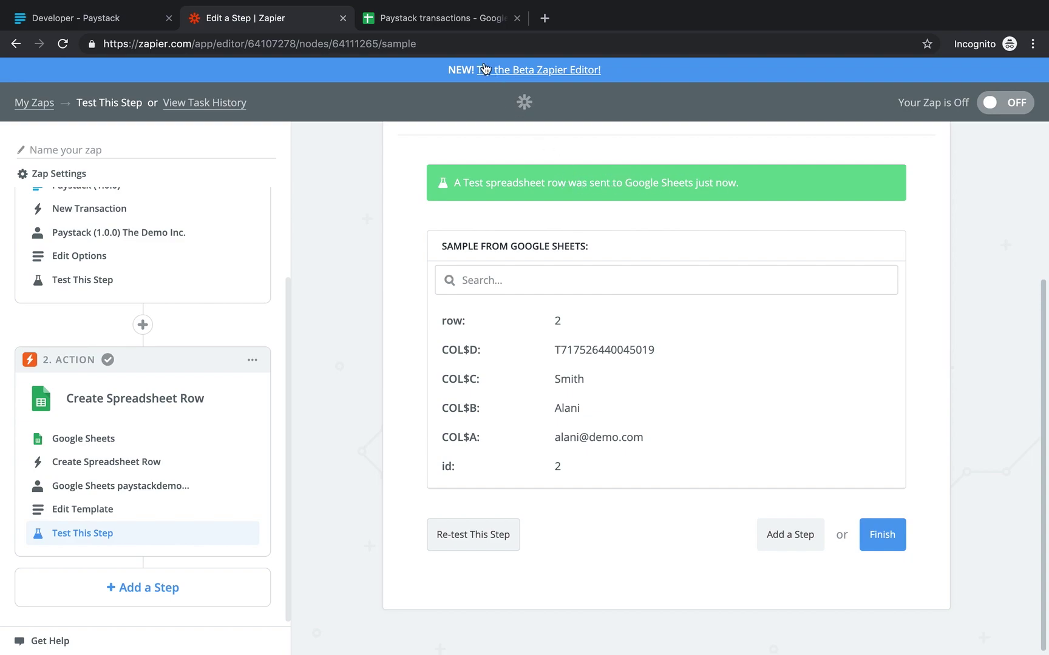
In the Paystack transactions spreadsheet, check the test entry in row 2 and copy its transaction ID from cell D2.
{"action": "left_click", "coordinate": [450, 21]}
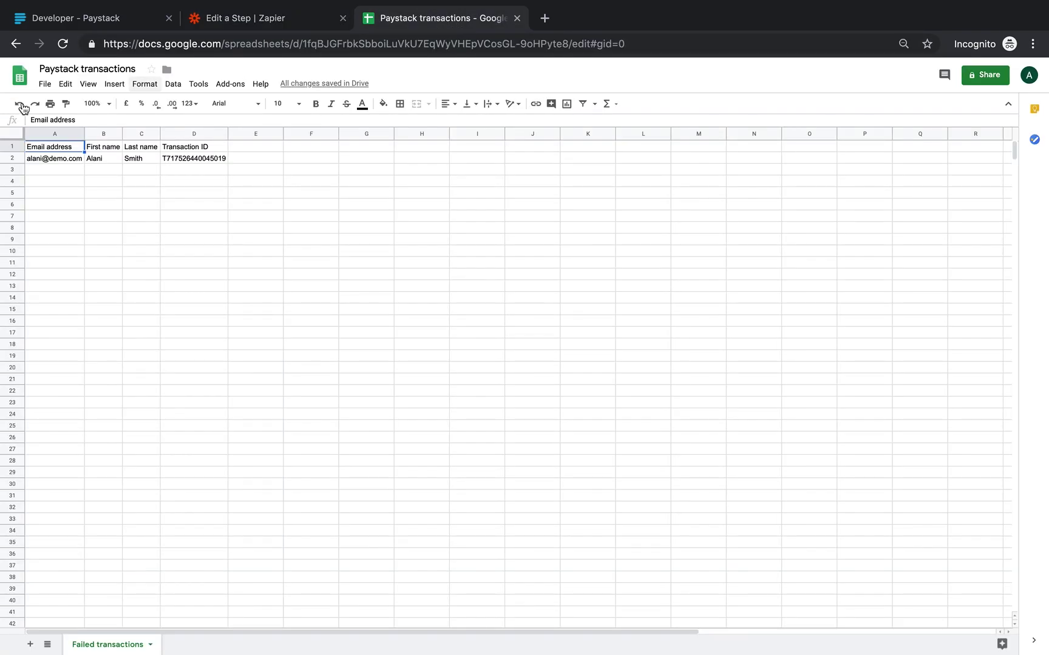
{"action": "left_click", "coordinate": [13, 157]}
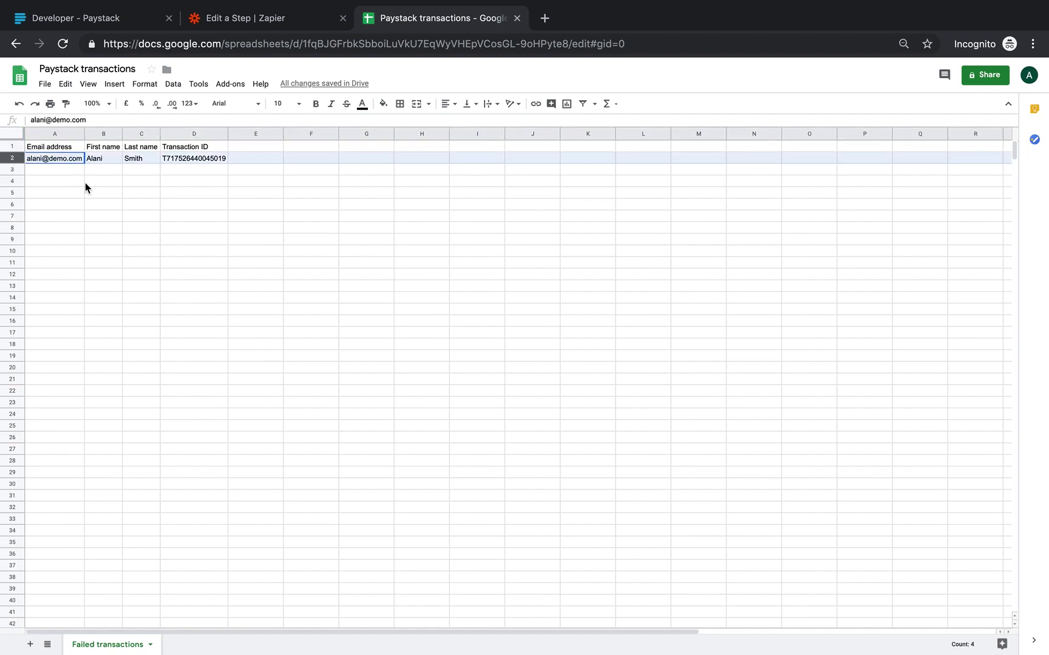
{"action": "left_click", "coordinate": [193, 158]}
{"action": "key", "text": "ctrl+c"}
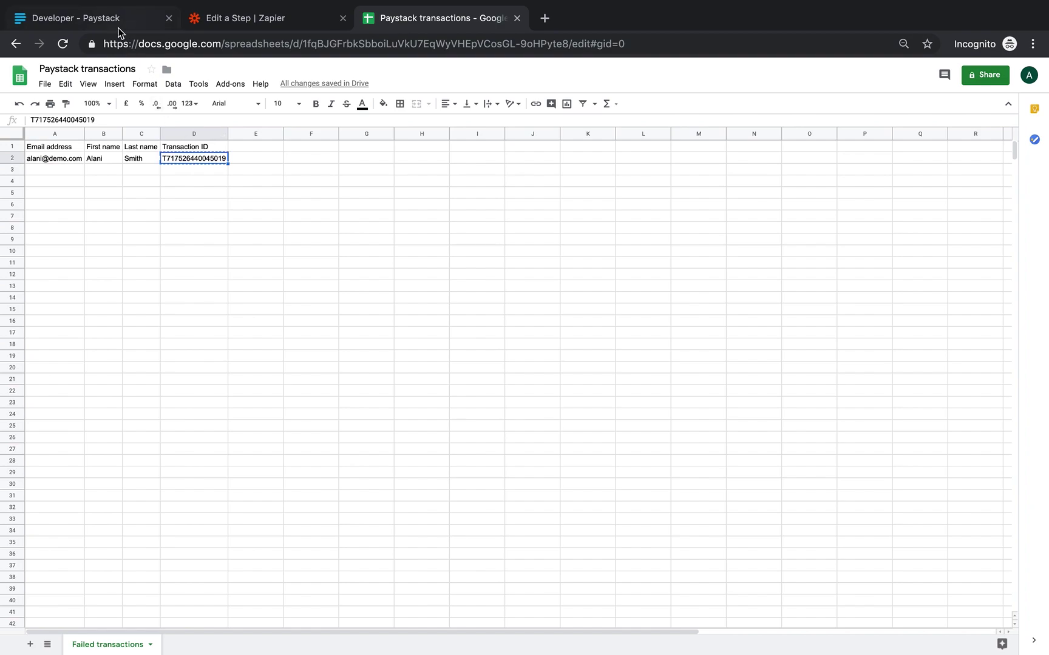
Switch to the Paystack dashboard, open the Transactions list and filter it with Status set to Show all.
{"action": "left_click", "coordinate": [119, 24]}
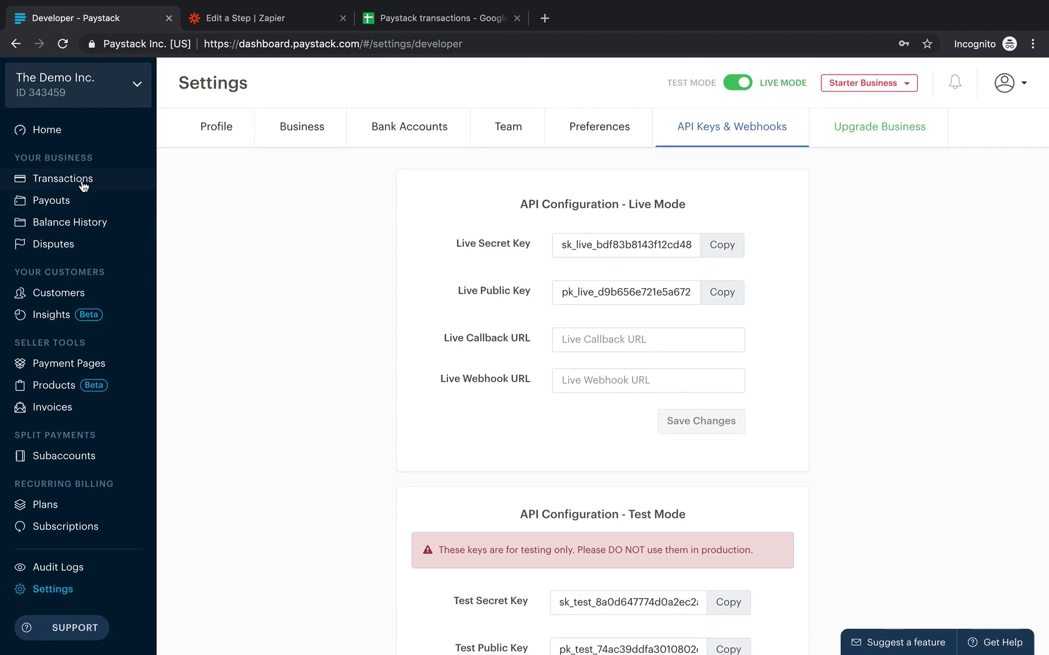
{"action": "left_click", "coordinate": [83, 182]}
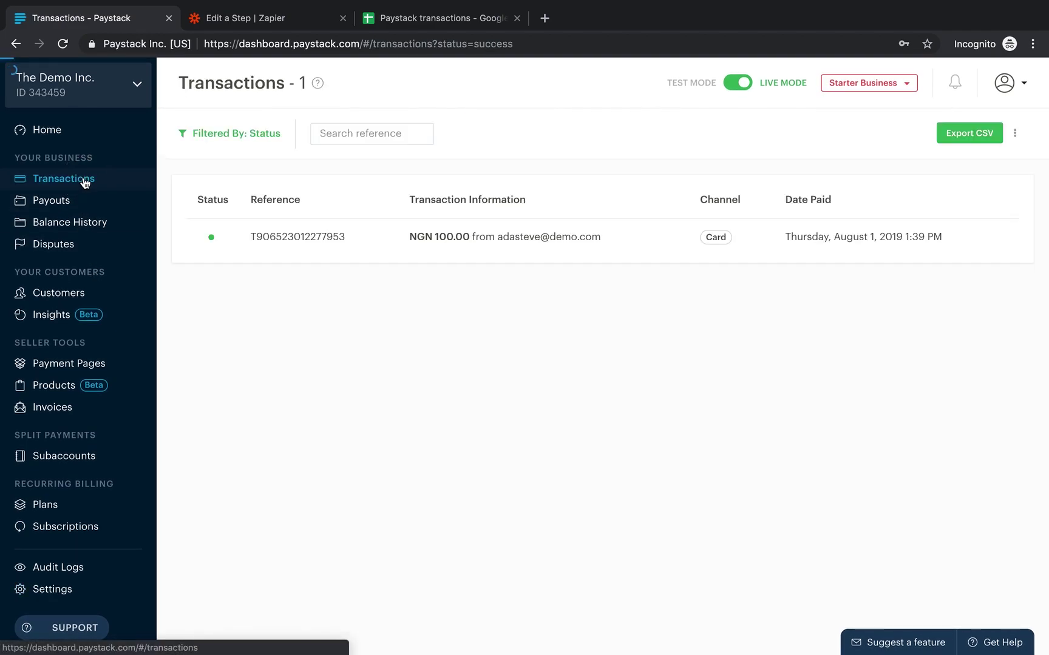
{"action": "left_click", "coordinate": [242, 136]}
{"action": "left_click", "coordinate": [251, 194]}
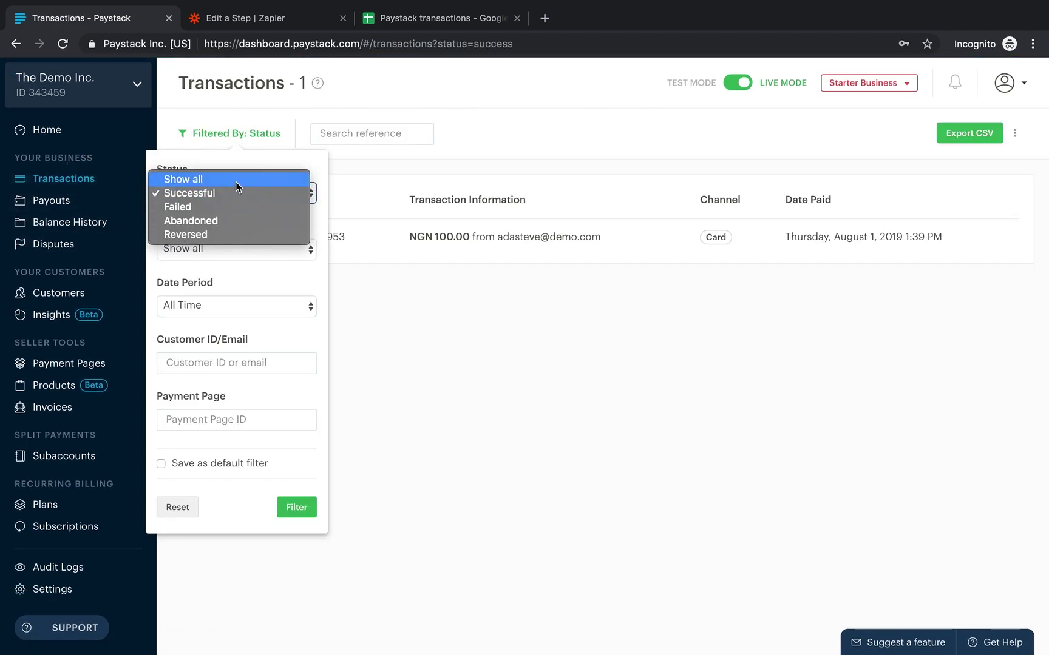
{"action": "left_click", "coordinate": [227, 180]}
{"action": "left_click", "coordinate": [284, 501]}
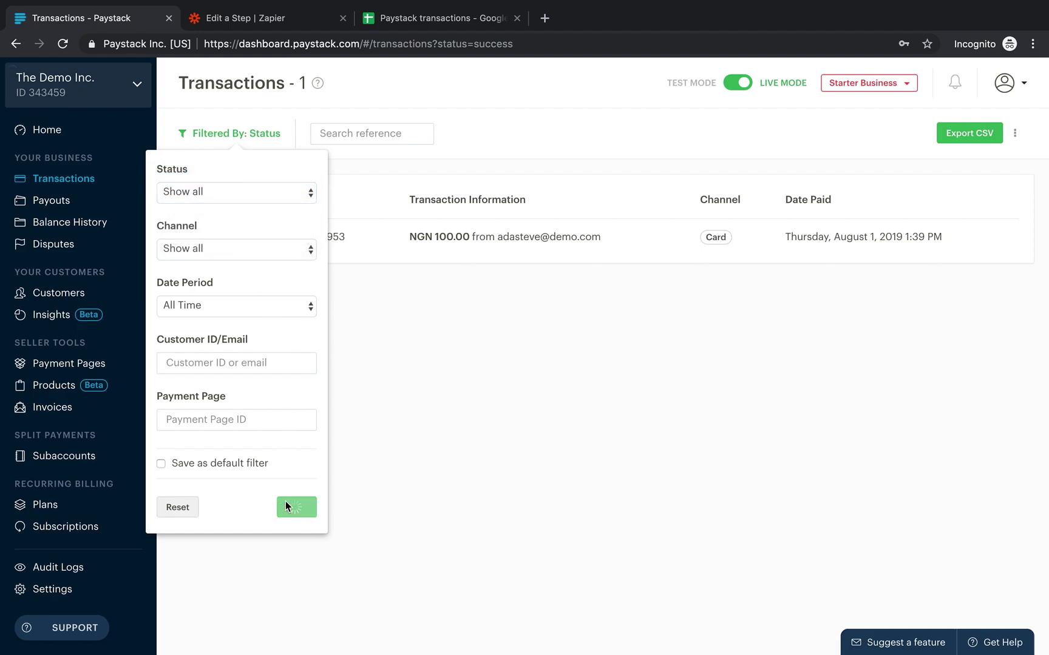
Search the transactions for the copied reference and open the matching transaction's details.
{"action": "left_click", "coordinate": [334, 134]}
{"action": "key", "text": "super+v"}
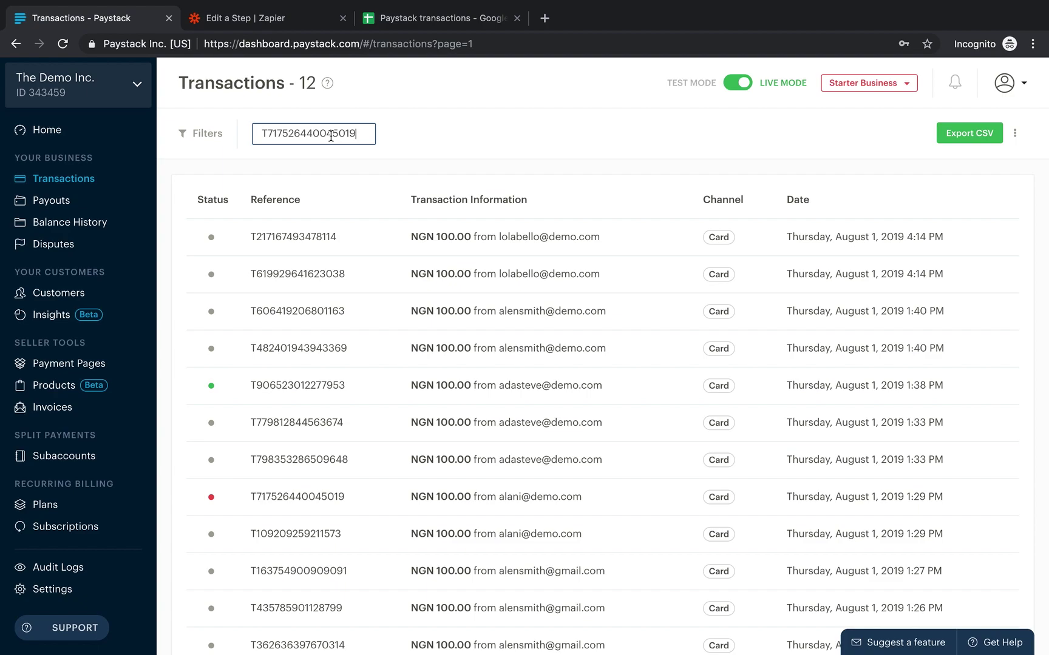
{"action": "key", "text": "Return"}
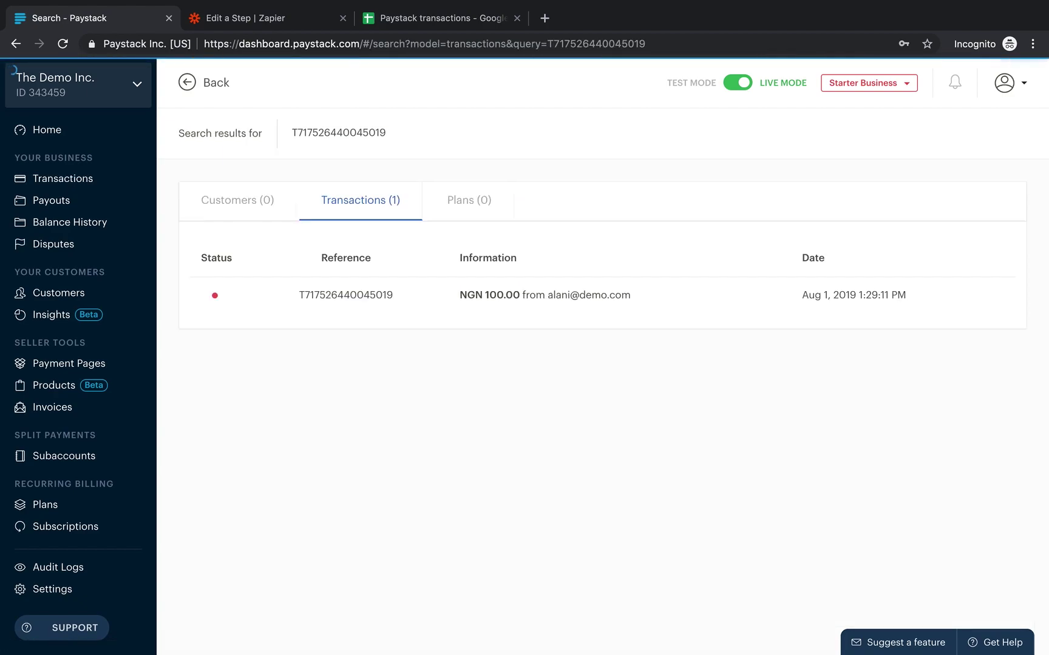
{"action": "left_click", "coordinate": [555, 304]}
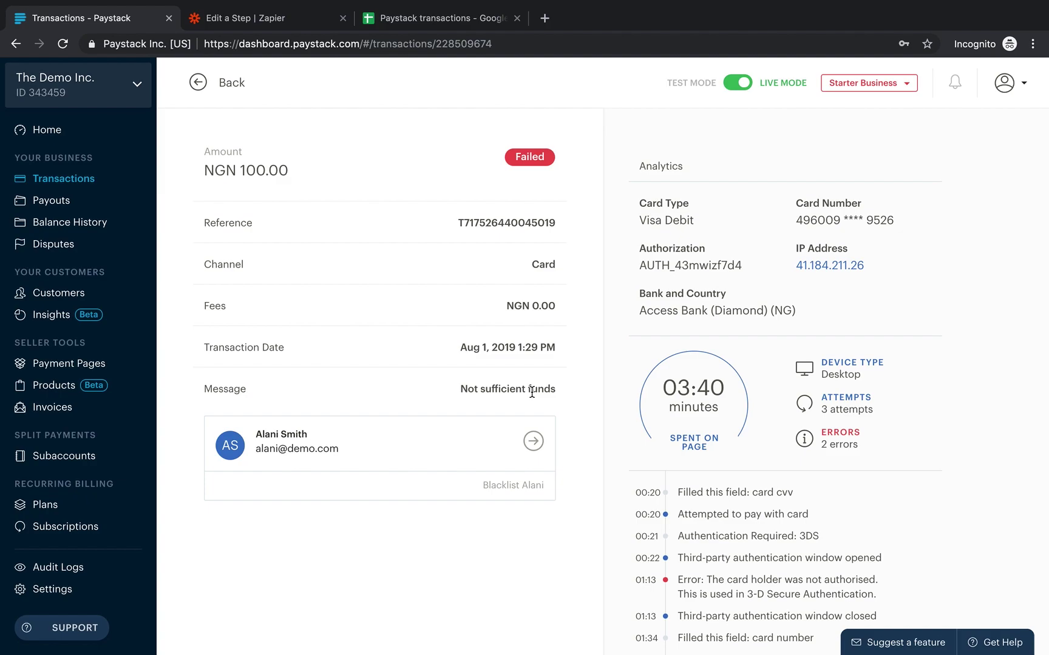
Back in the Google Sheets spreadsheet, add the column header Phone in cell E1.
{"action": "left_click", "coordinate": [445, 22]}
{"action": "left_click", "coordinate": [42, 160]}
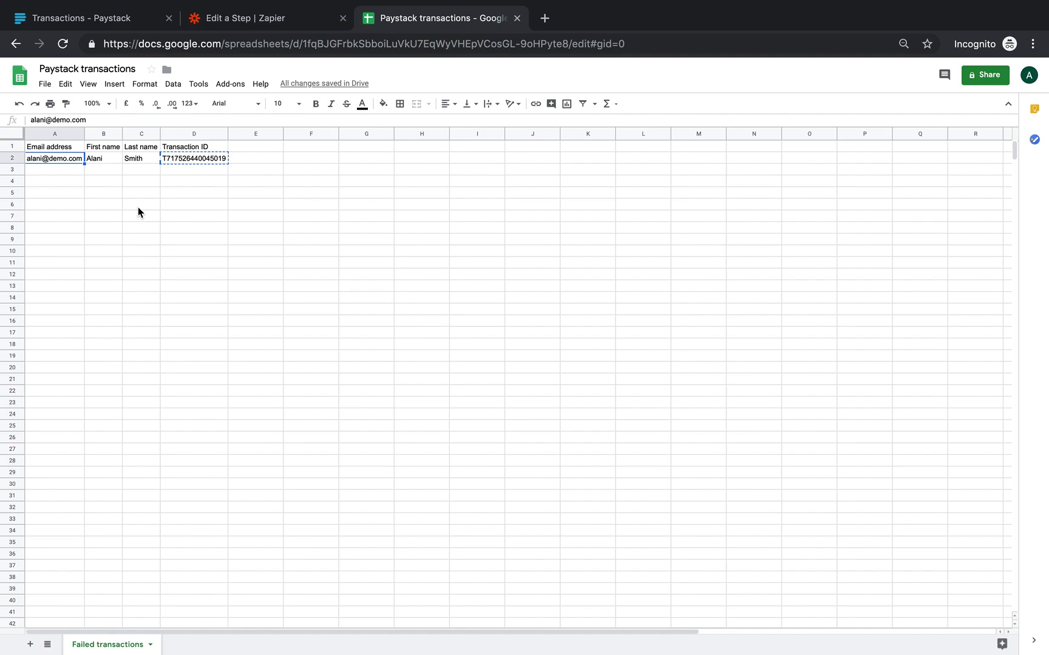
{"action": "left_click", "coordinate": [244, 147]}
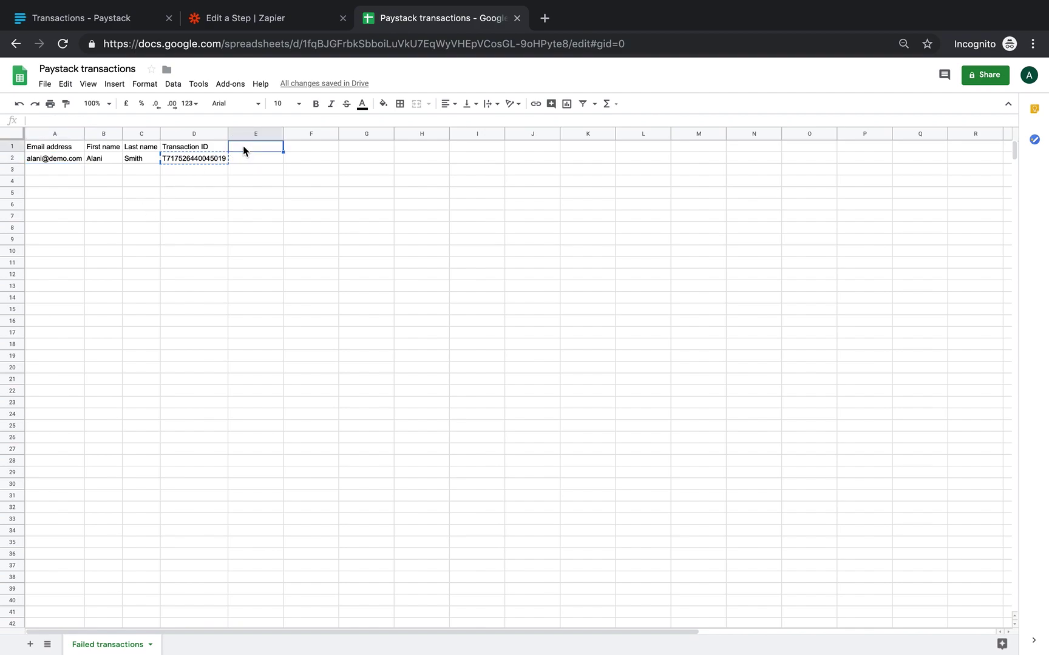
{"action": "type", "text": "Phone"}
{"action": "left_click", "coordinate": [254, 159]}
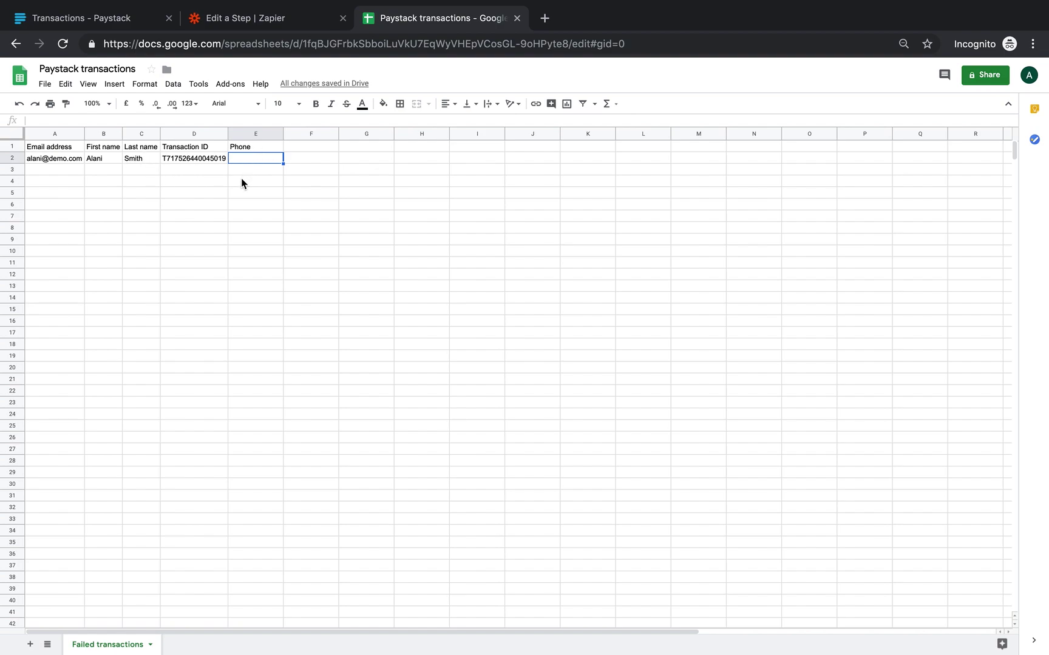
Back in Zapier, finish the action setup, name the Zap Failed Transactions and turn it on.
{"action": "left_click", "coordinate": [260, 24]}
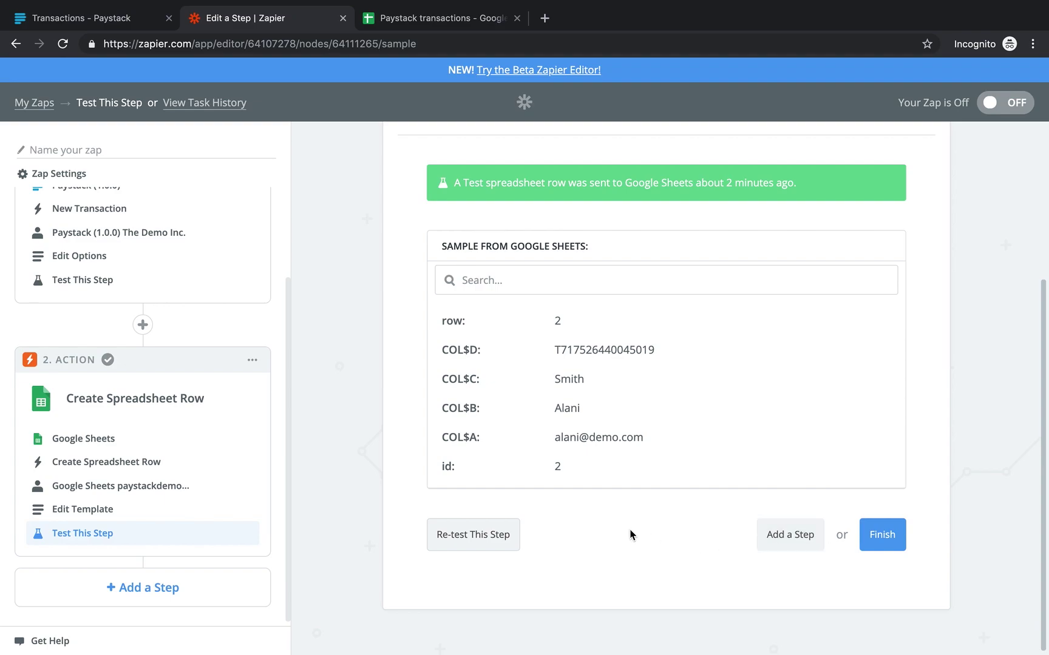
{"action": "left_click", "coordinate": [885, 535]}
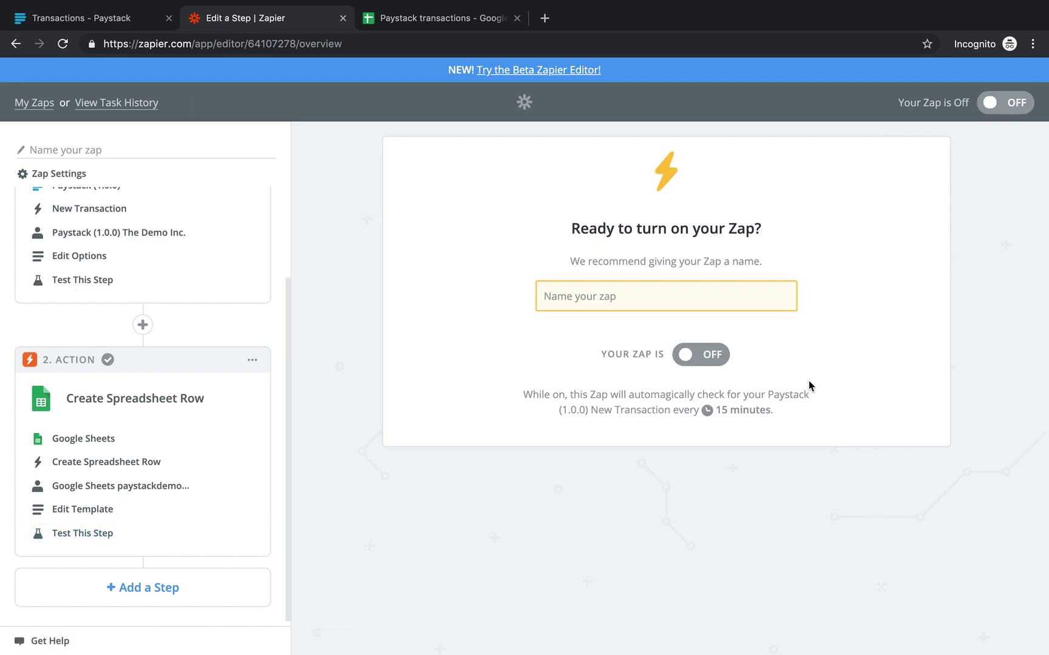
{"action": "left_click", "coordinate": [620, 296]}
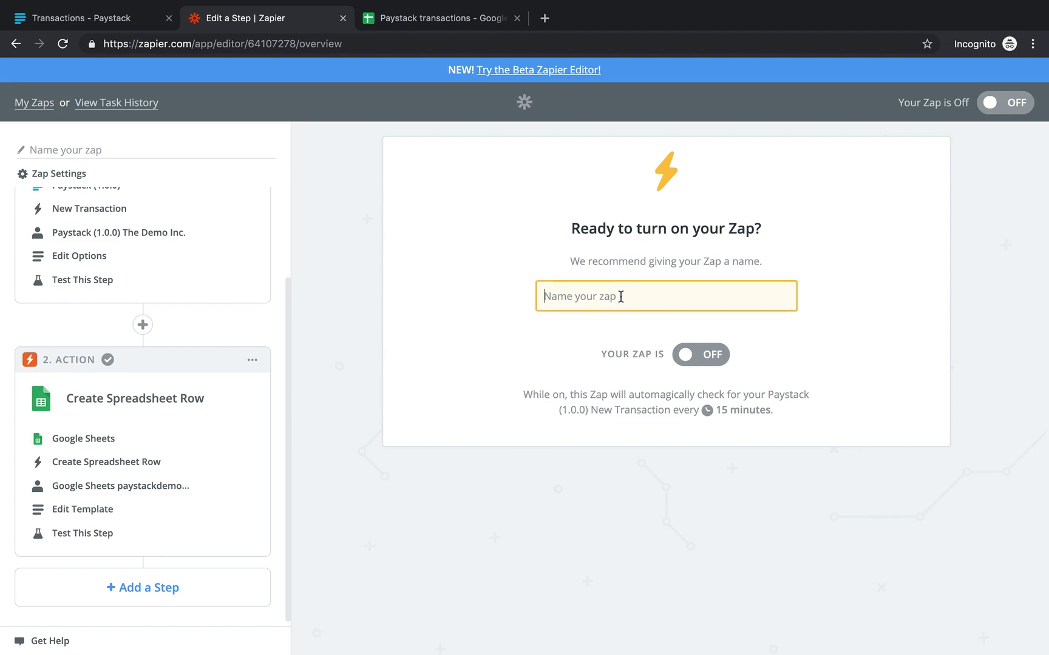
{"action": "type", "text": "Failed T"}
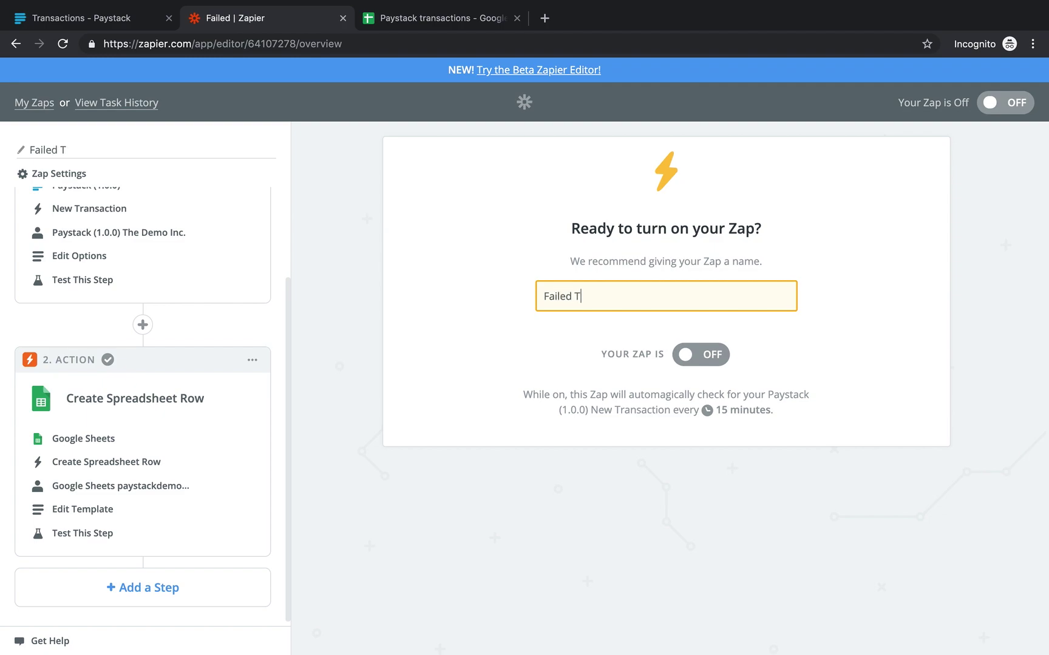
{"action": "type", "text": "ransactions"}
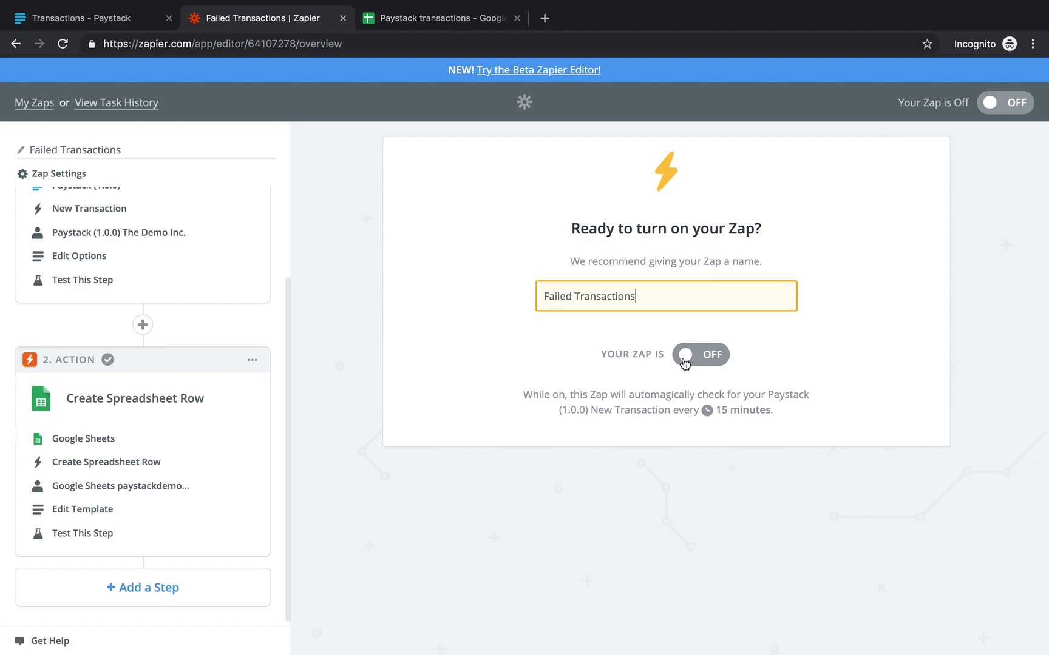
{"action": "left_click", "coordinate": [711, 358]}
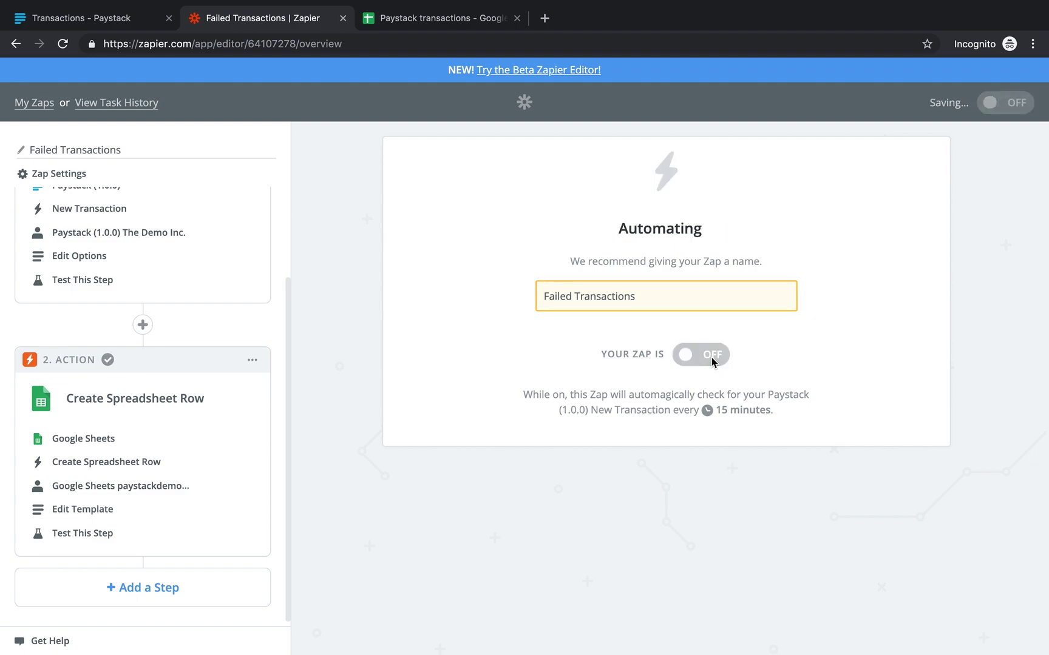